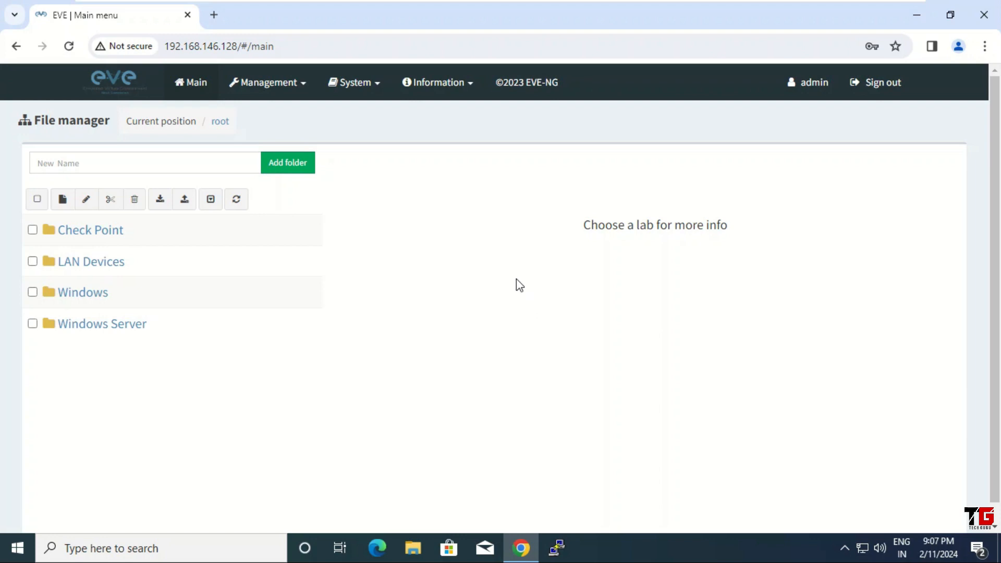
Open the Check Point folder in the file manager to reveal Lab-1 CP.unl.
click(90, 233)
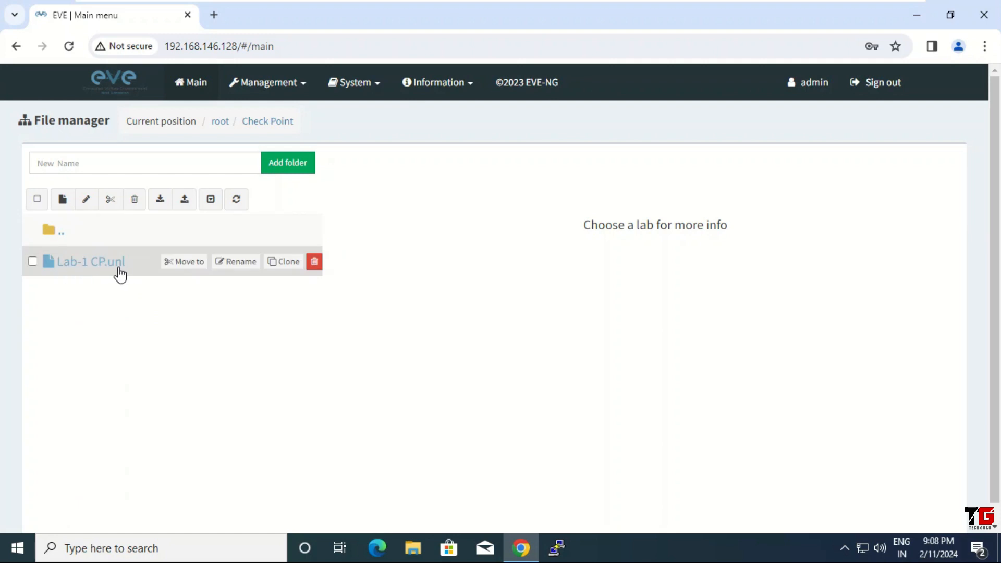
Create and save a new lab named Lab-2 in the Check Point folder.
click(62, 200)
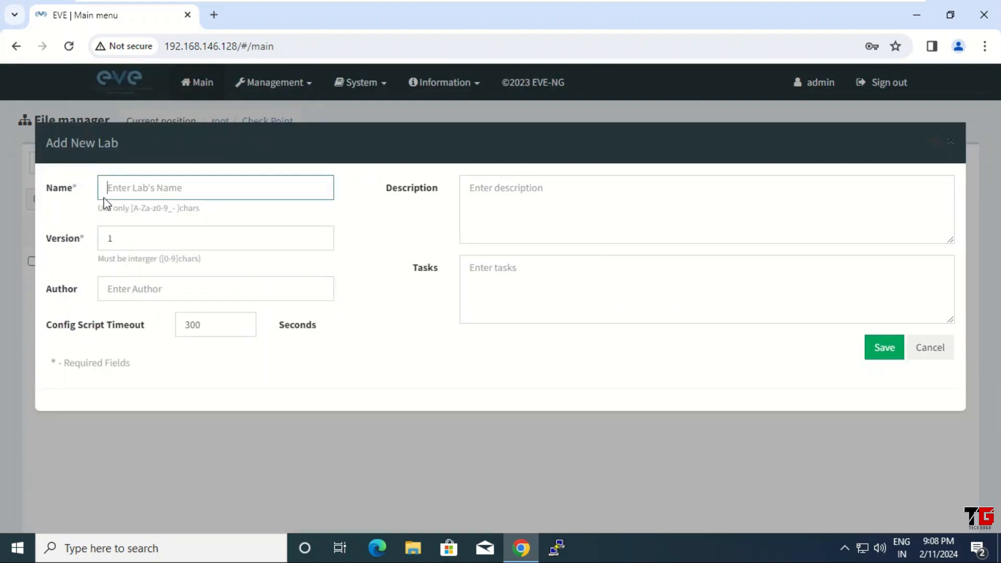
text(La)
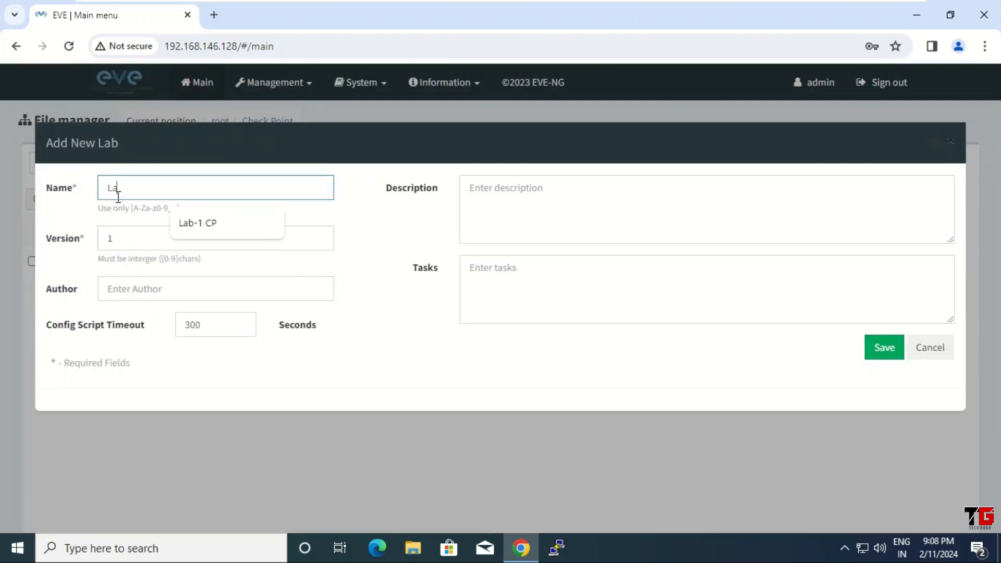
text(b-2)
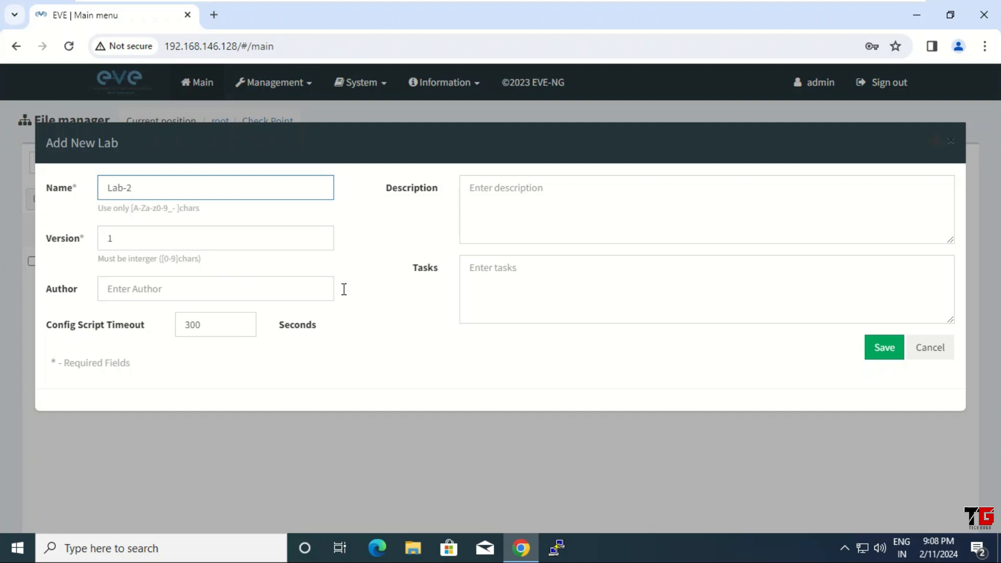
click(884, 348)
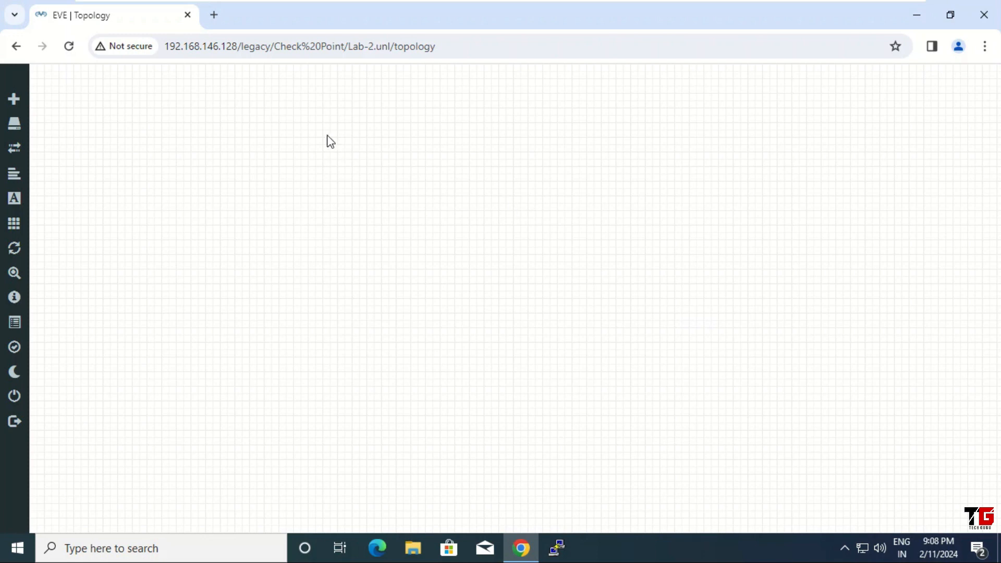
Check the available images for the CheckPoint Security Gateway VE node, then cancel without adding it.
right_click(327, 139)
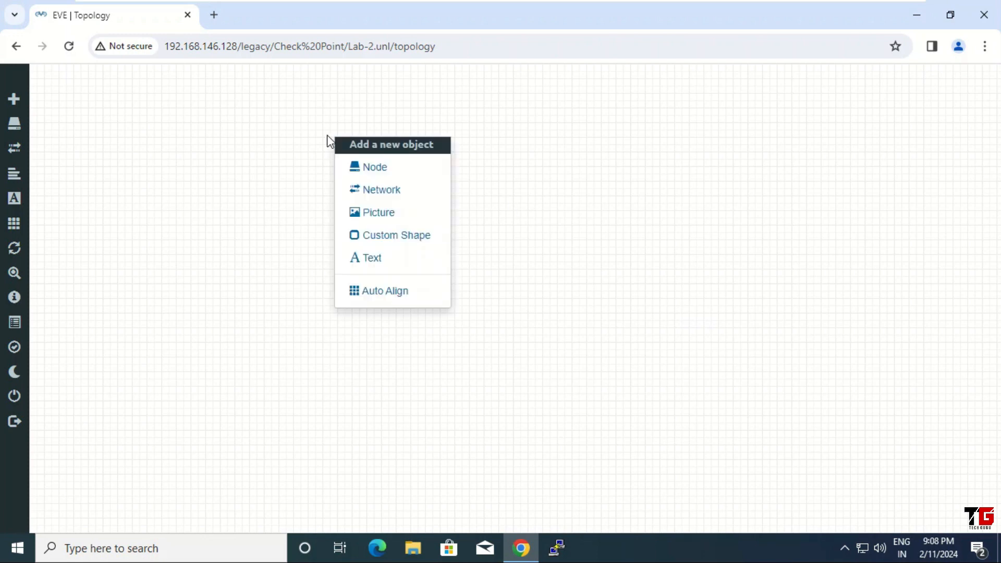
click(406, 174)
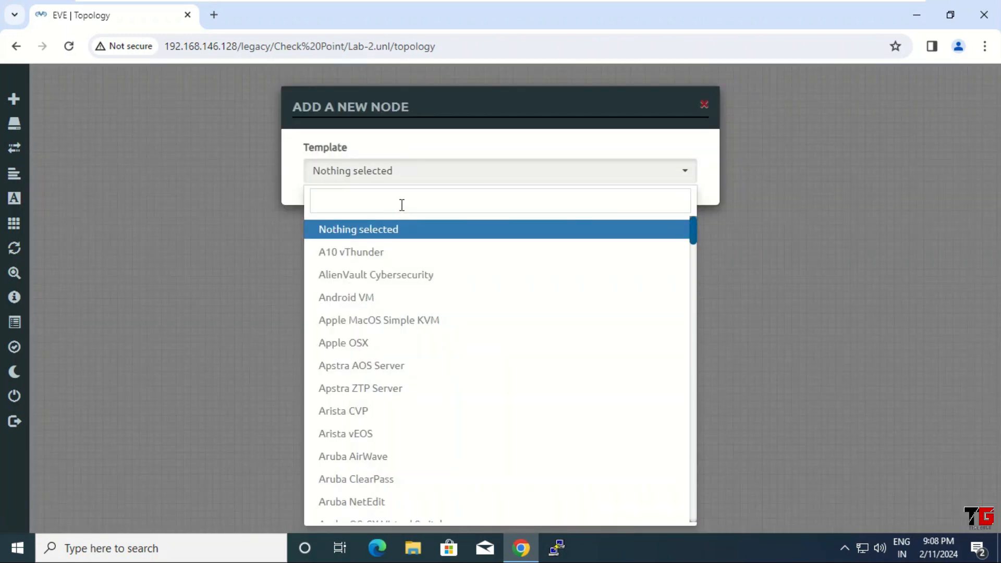
text(check)
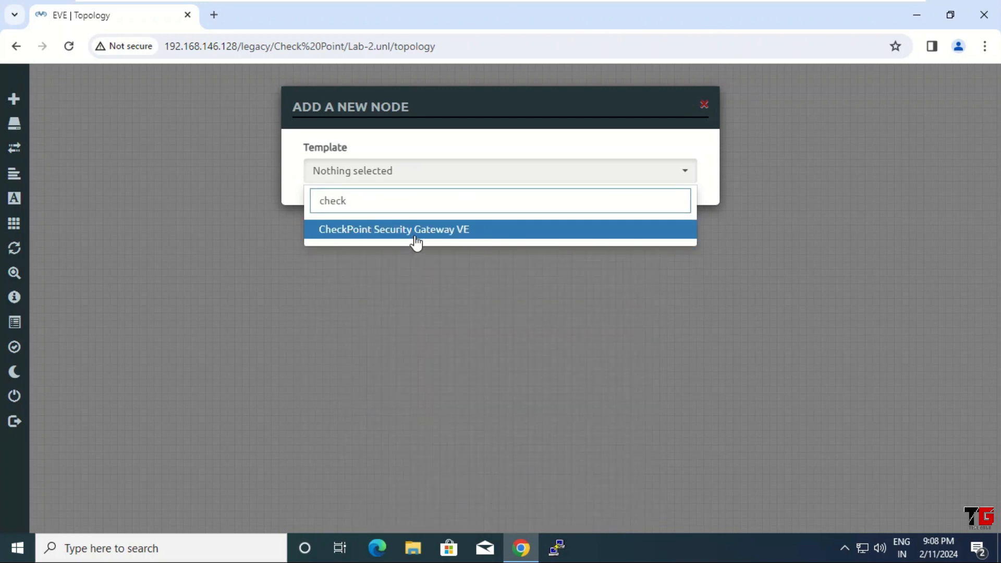
click(413, 241)
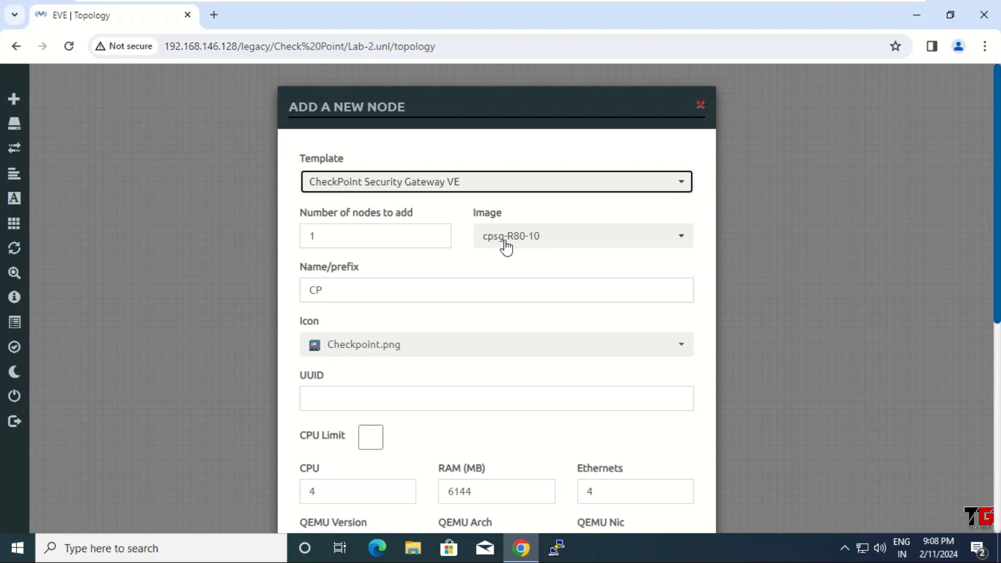
click(679, 238)
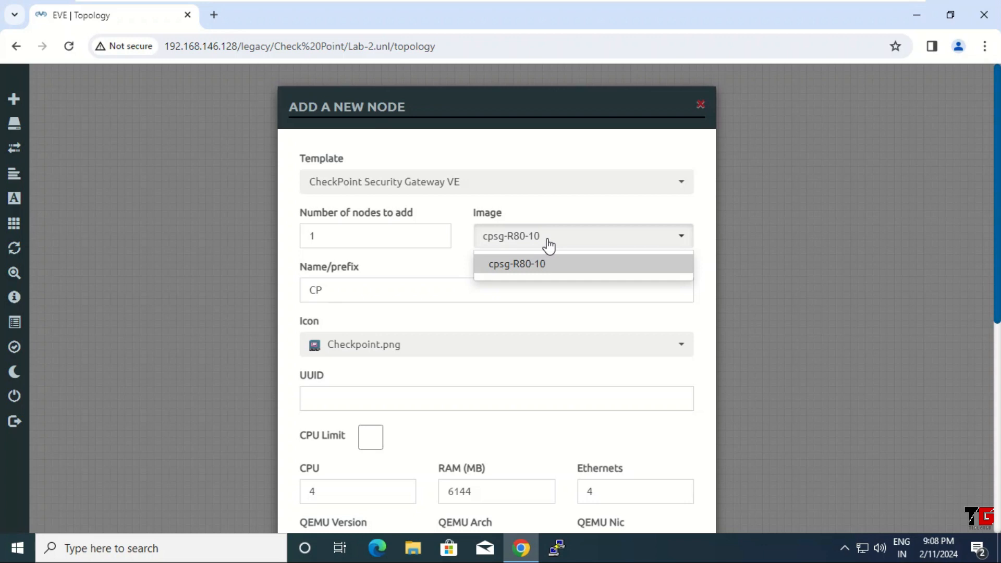
click(700, 106)
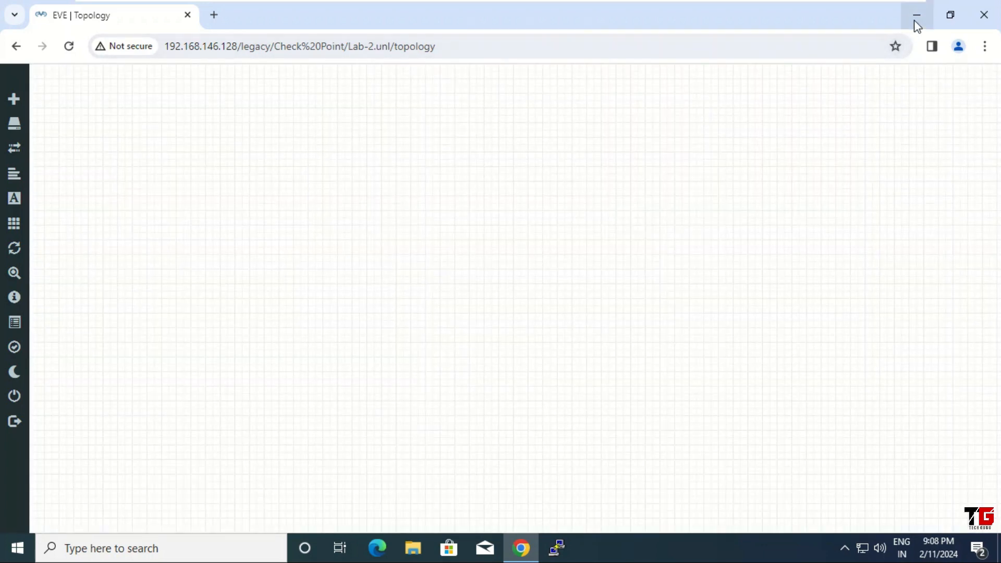
Open a PuTTY SSH session to 192.168.146.128 with a 16-point Courier New font.
click(917, 17)
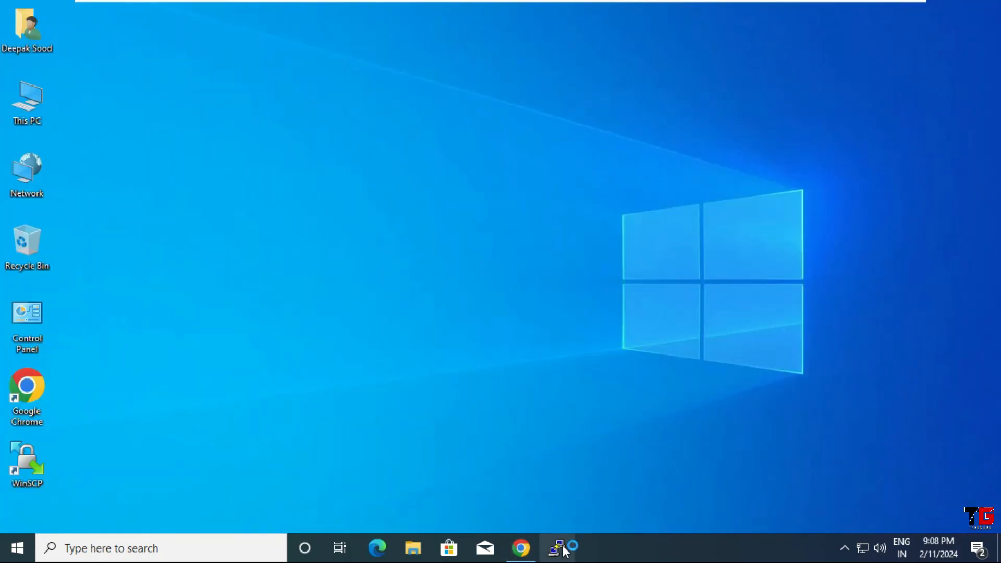
text(192.168.146.128)
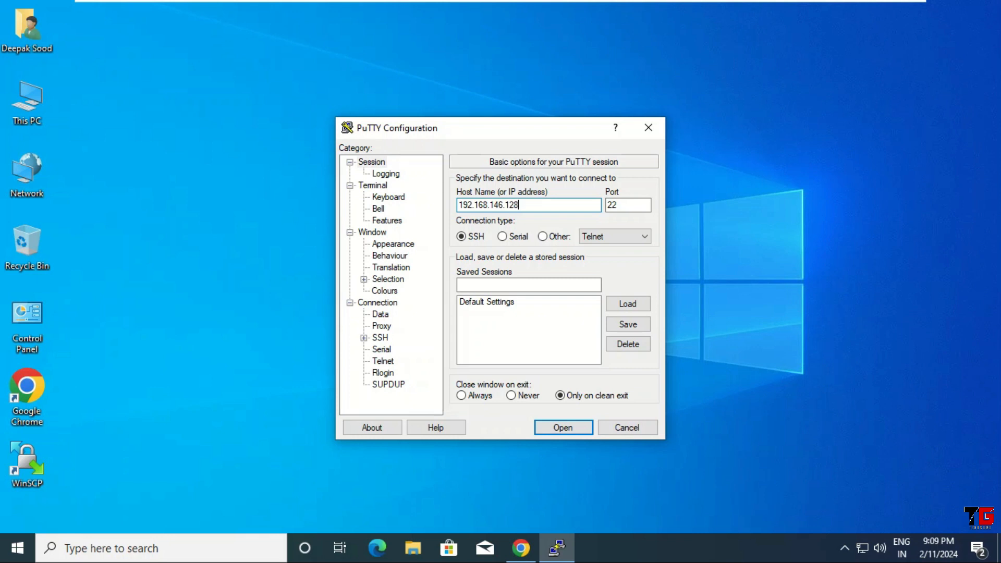
click(404, 247)
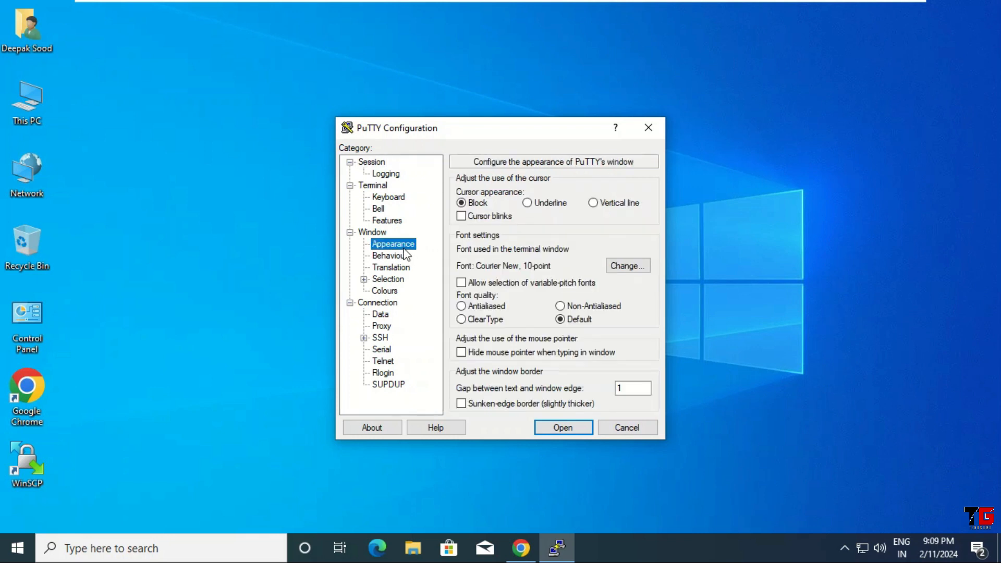
click(631, 266)
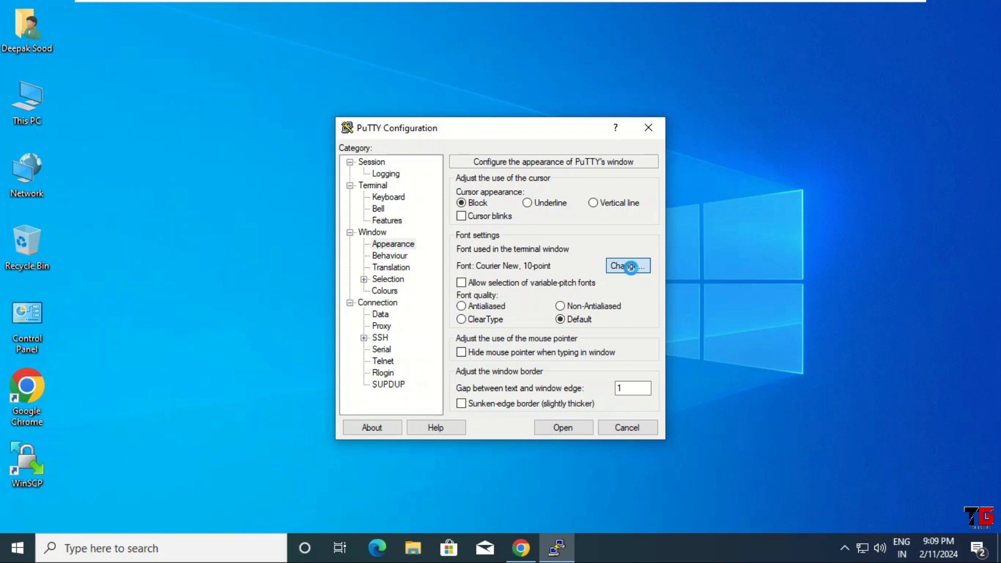
click(630, 266)
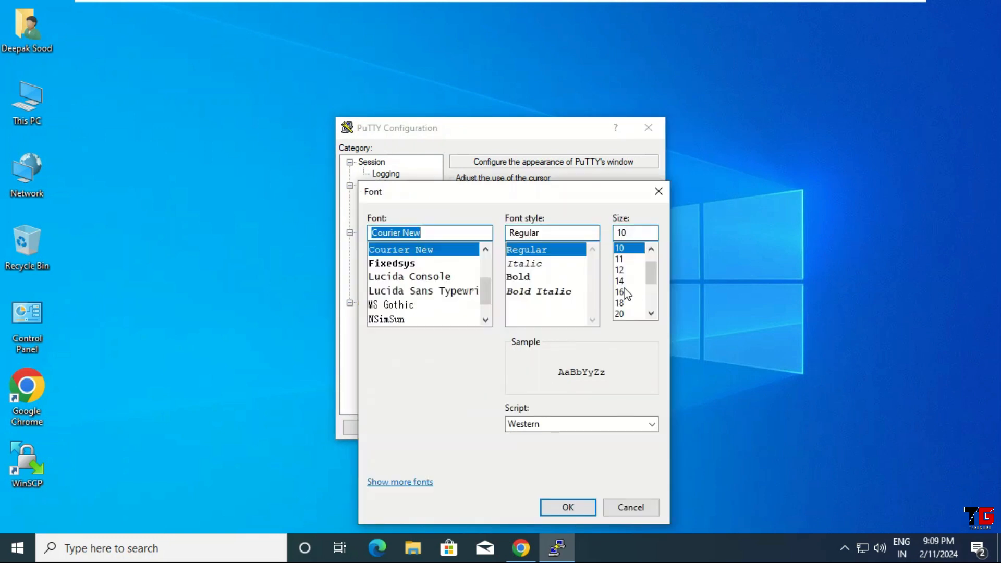
click(624, 291)
click(577, 502)
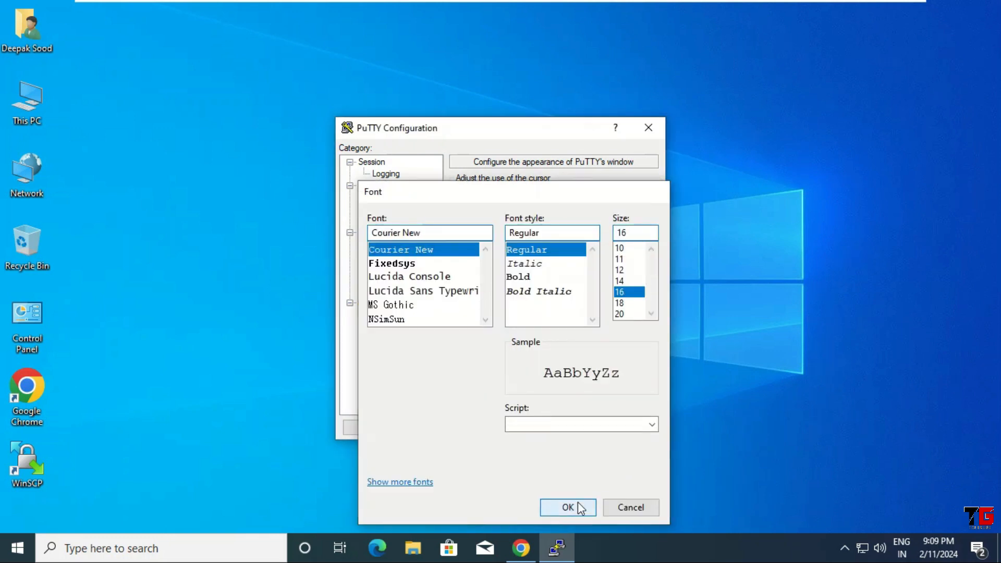
click(574, 428)
drag(401, 111, 405, 61)
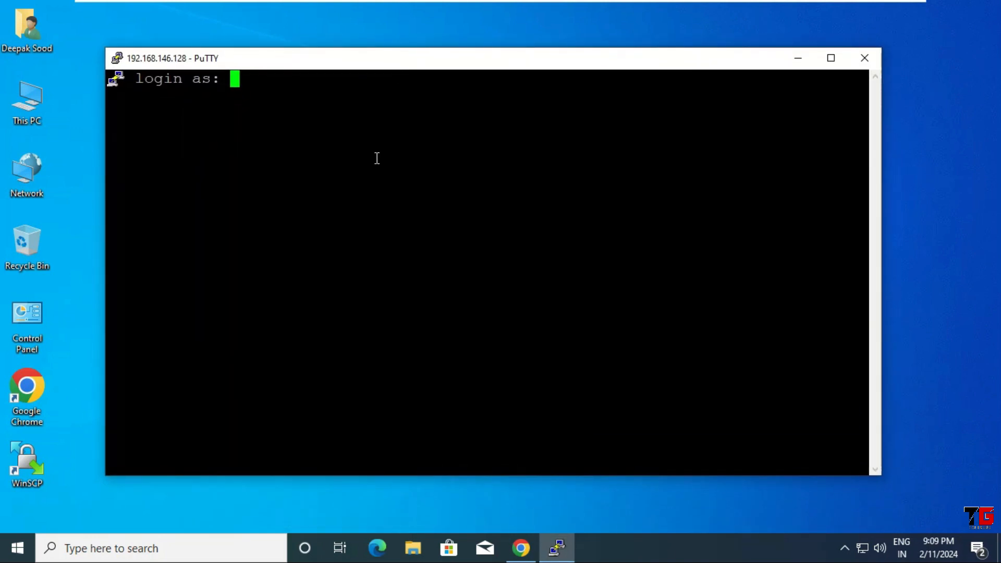
Log in to the EVE-NG server as root and clear the screen.
text(root)
key(Return)
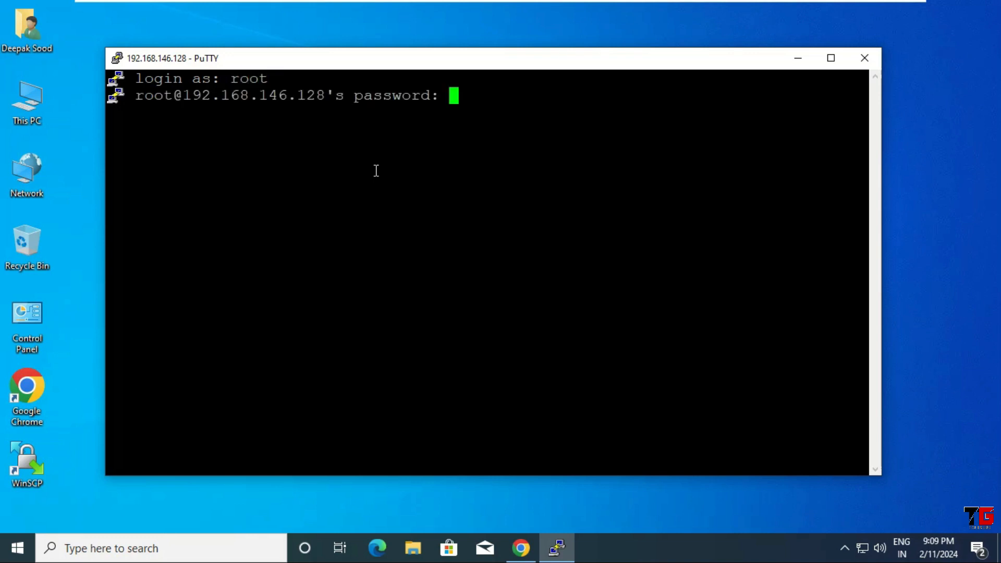
key(Return)
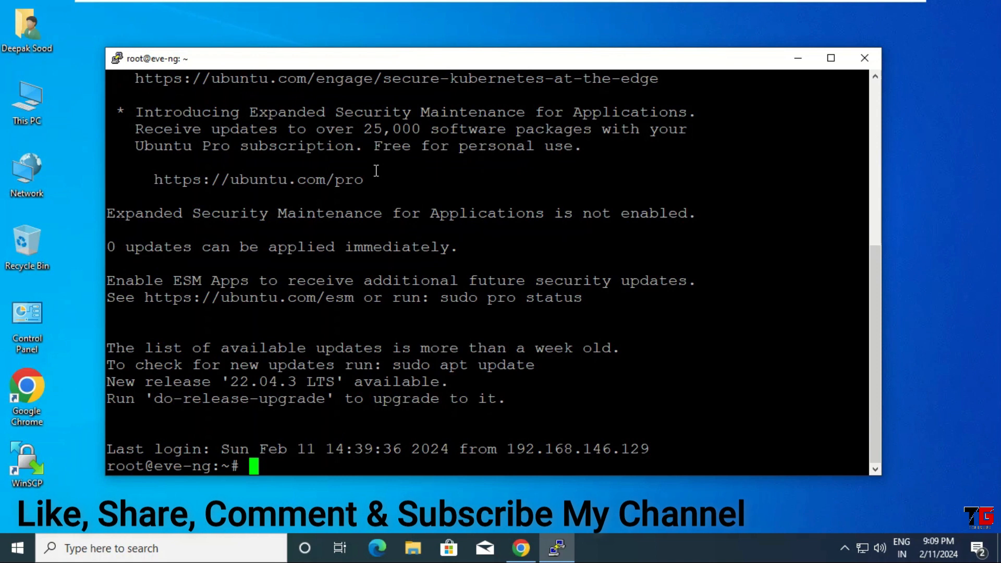
key(ctrl+l)
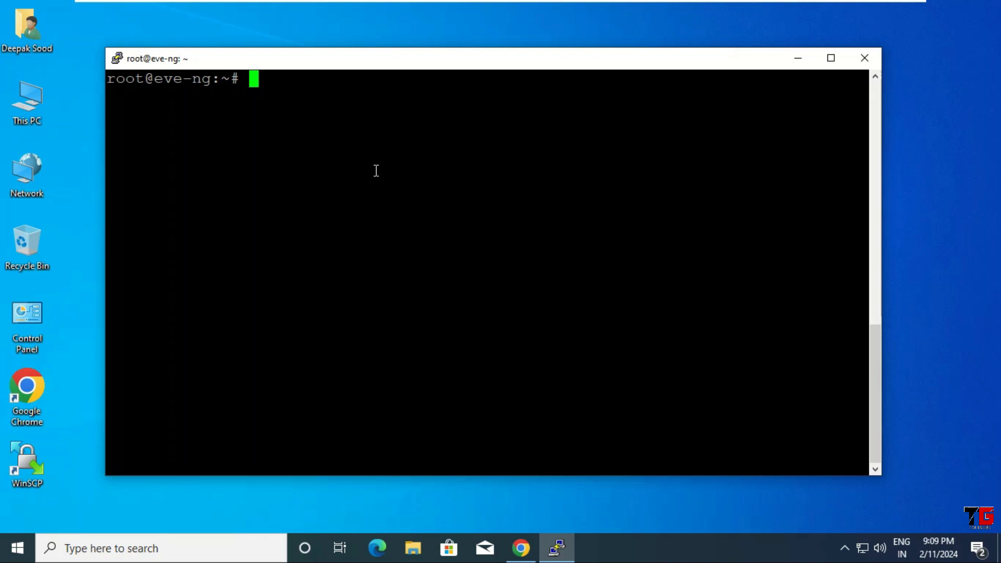
Change to /opt/unetlab/addons/qemu and list its image folders.
text(cd /opt)
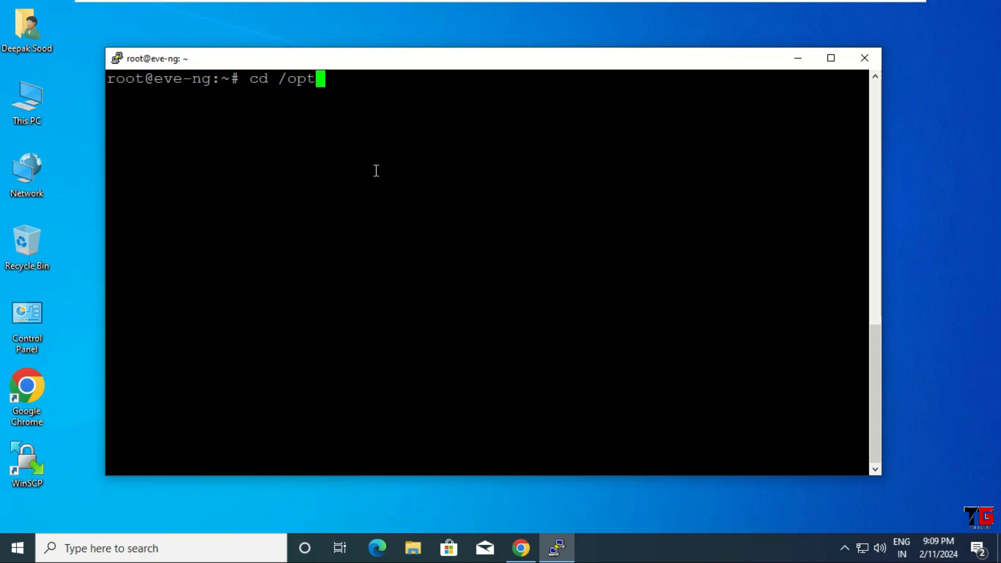
text(/u)
key(Tab)
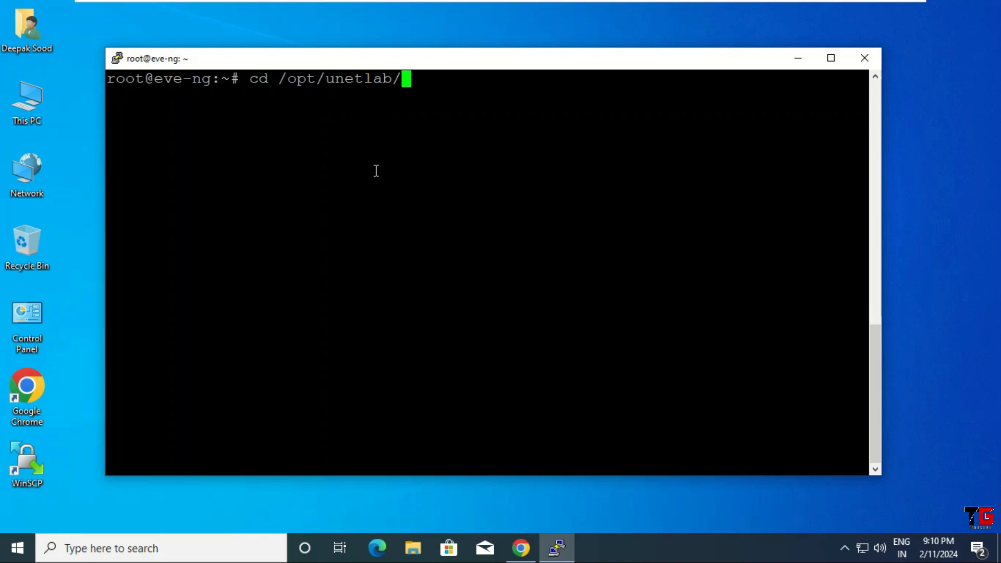
text(a)
key(Tab)
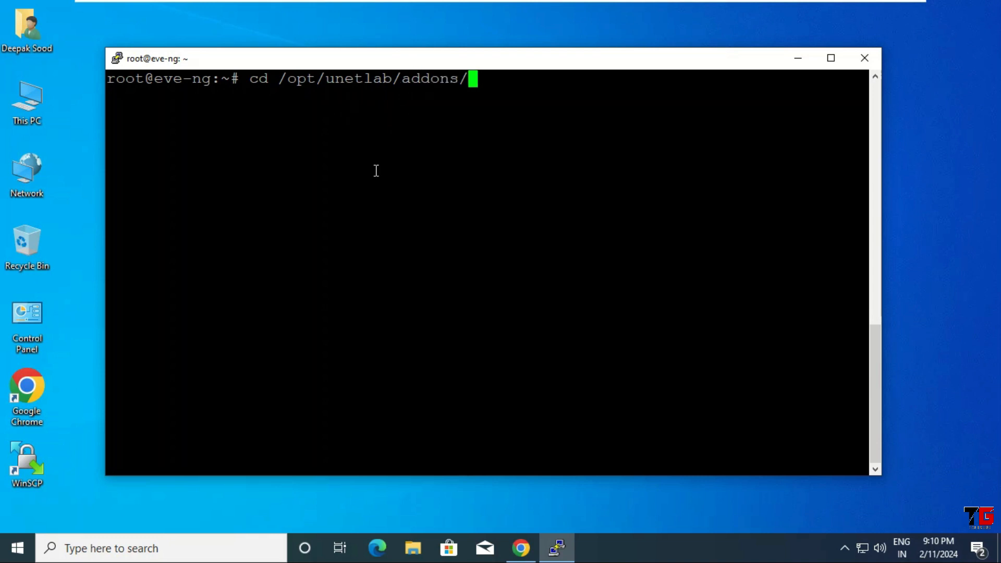
text(q)
key(Tab)
key(Return)
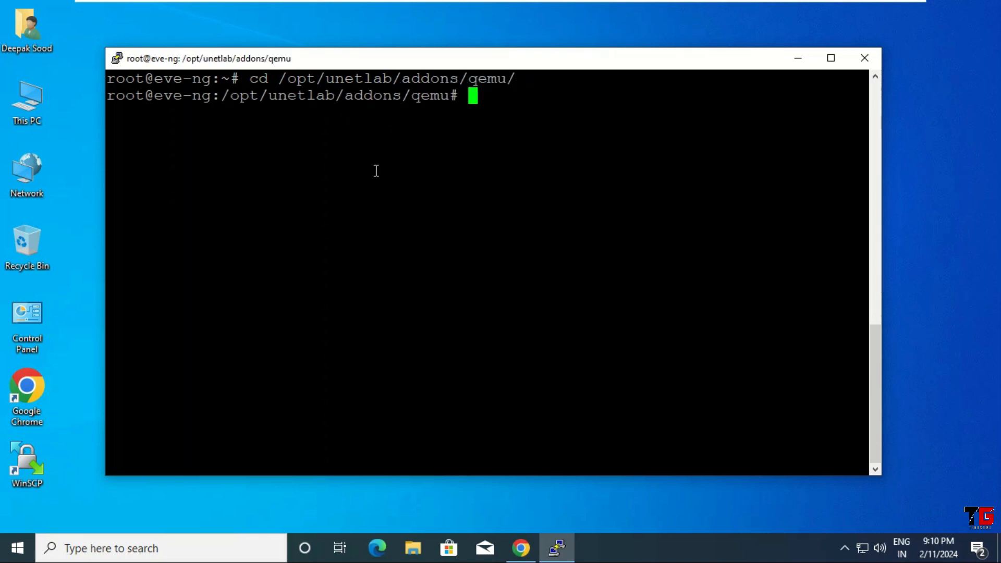
text(ls)
key(Return)
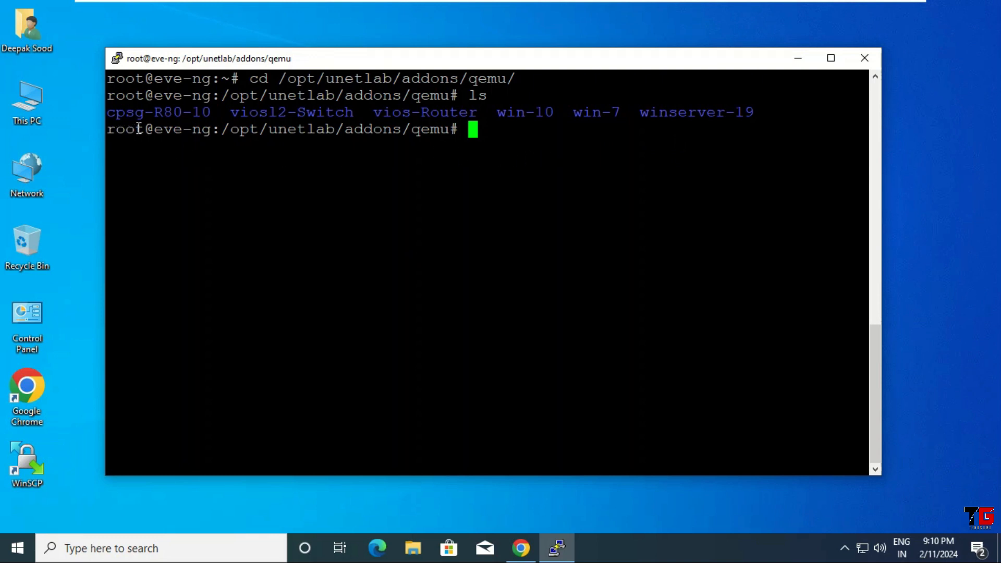
Create the cpsg-R80-101 directory with mkdir -v and list the qemu folder.
key(Return)
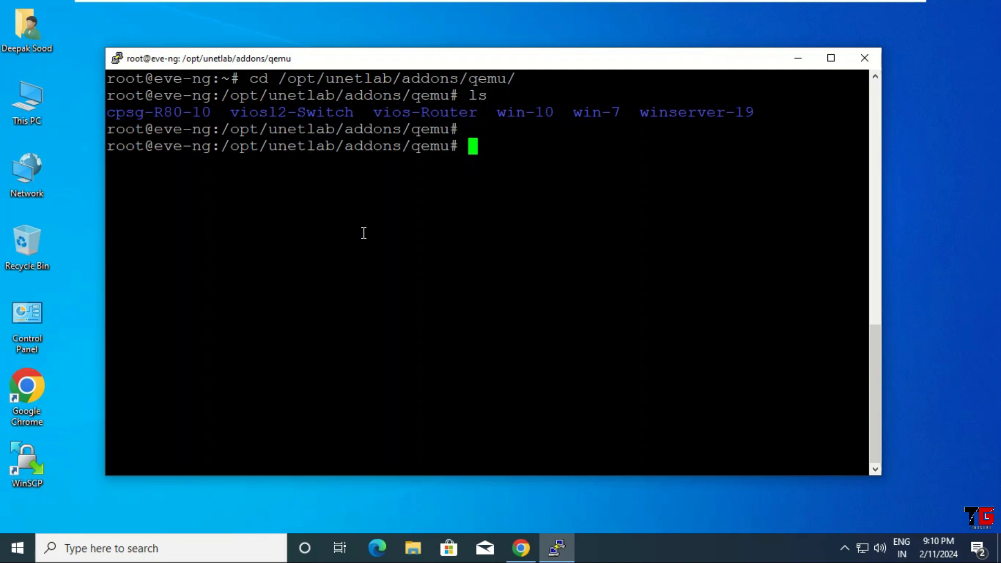
text(mkdir -v )
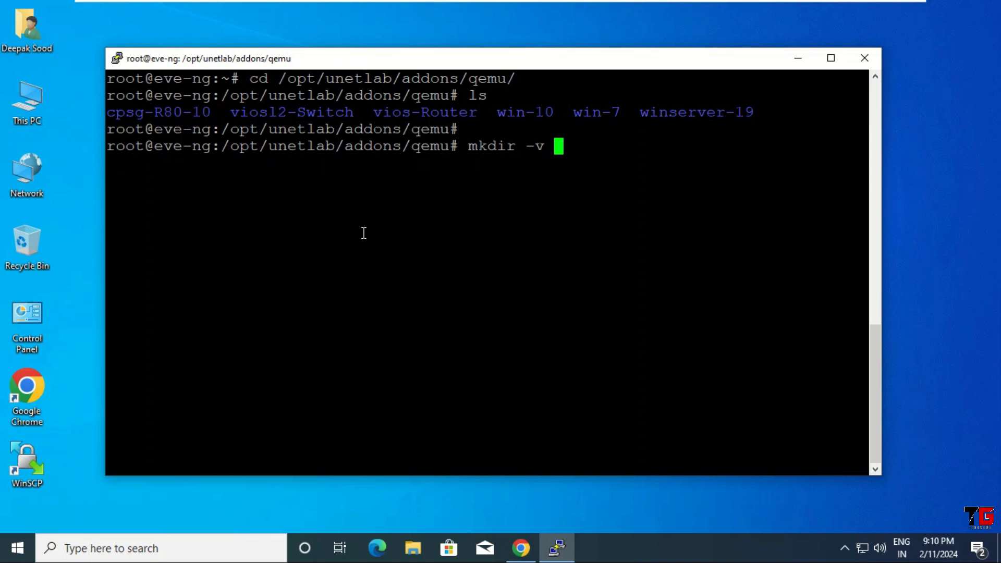
text(cpsg-)
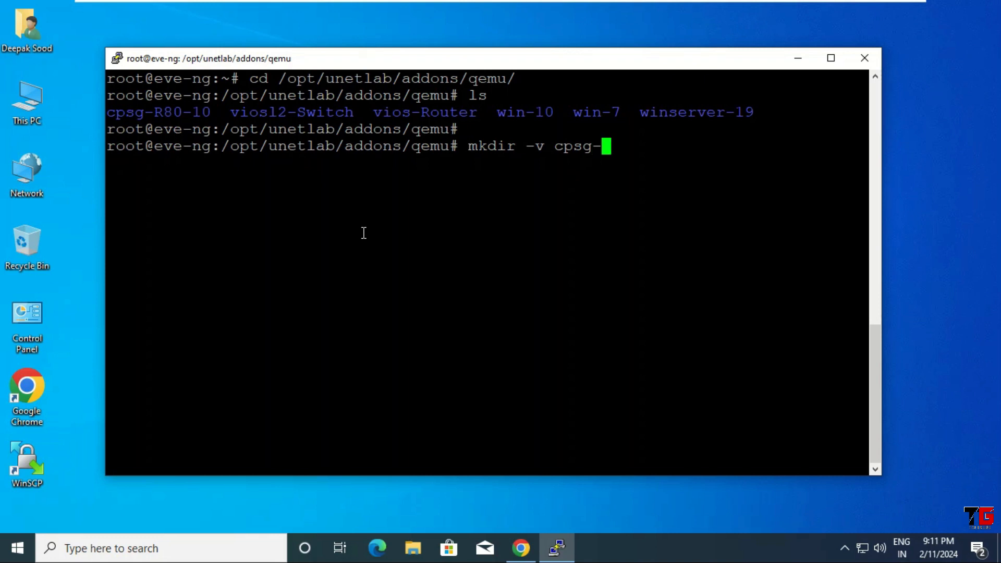
text(R80-101)
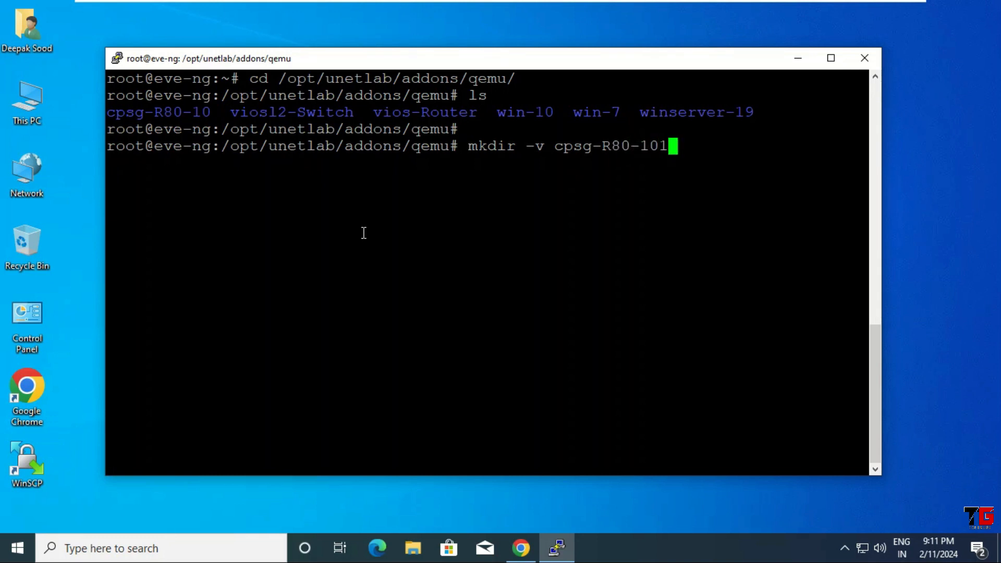
key(Return)
text(ls)
key(Return)
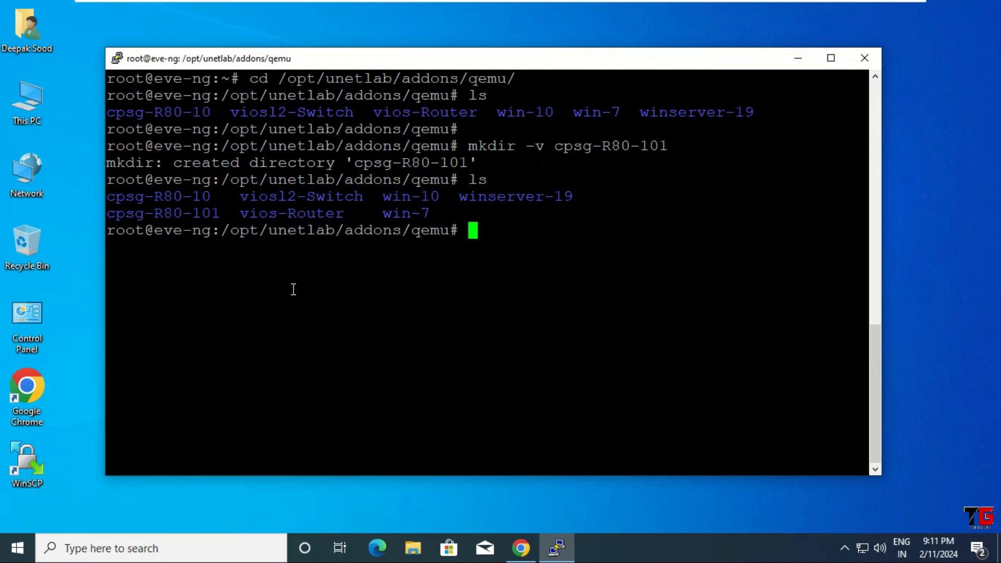
Set cpsg-R80-101 permissions to 7777 and verify them with ls and ll.
text(chmod)
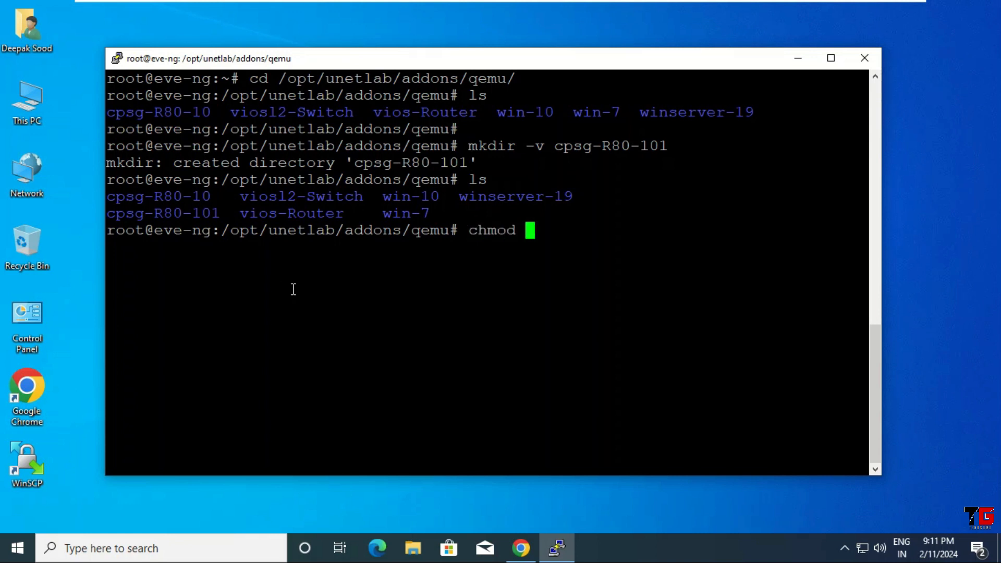
text( 7777)
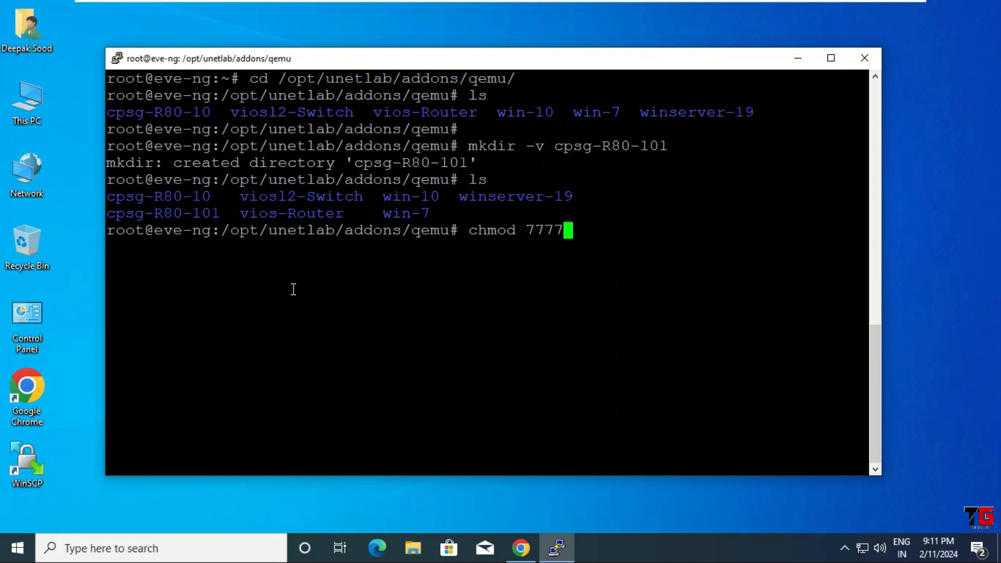
text( cps)
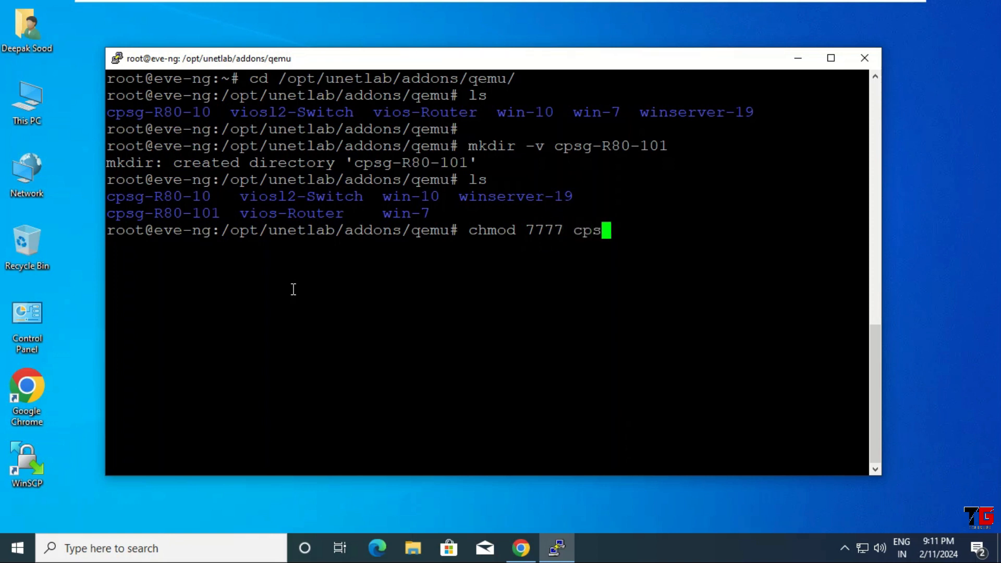
text(g-R80-10)
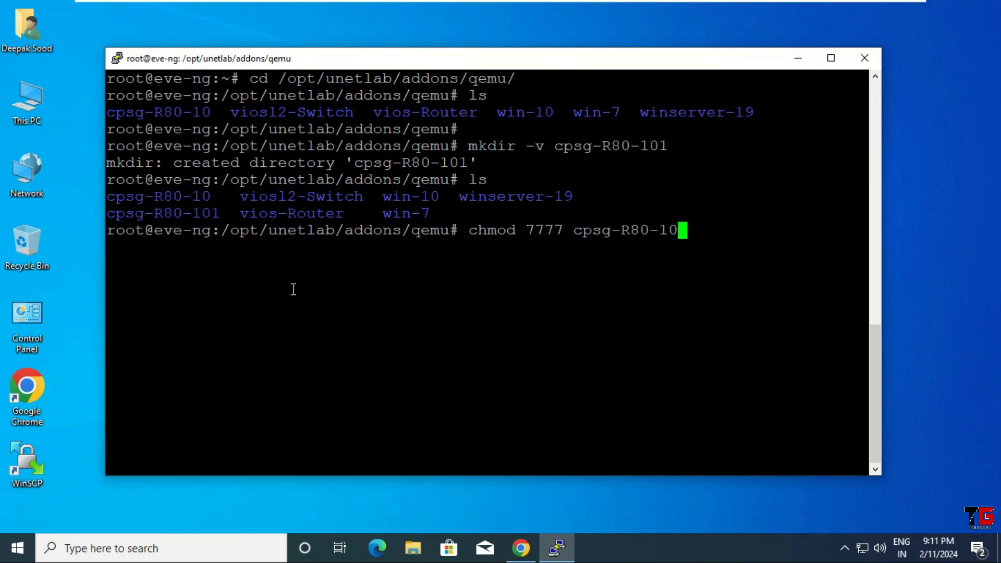
text(1)
key(Return)
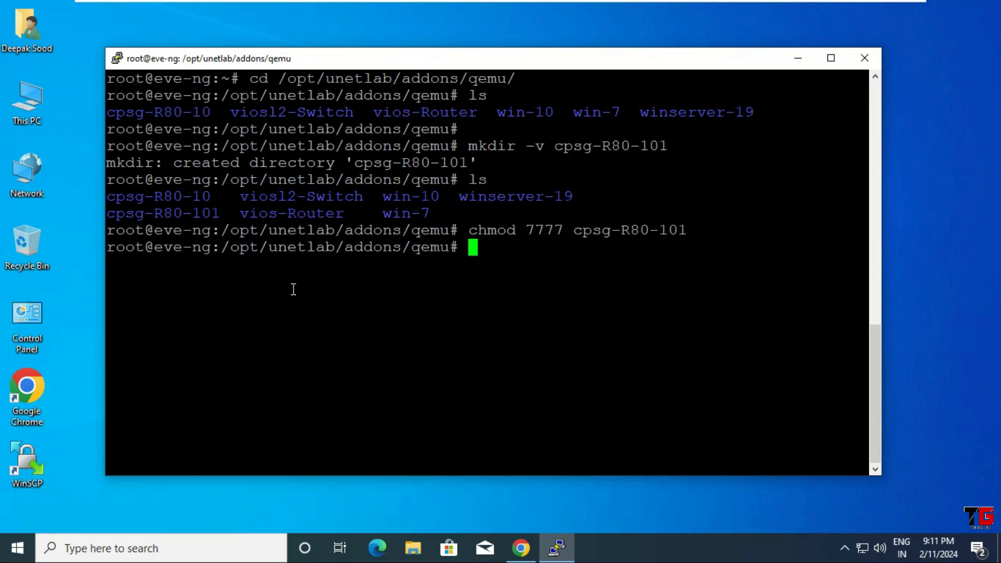
text(ls)
key(Return)
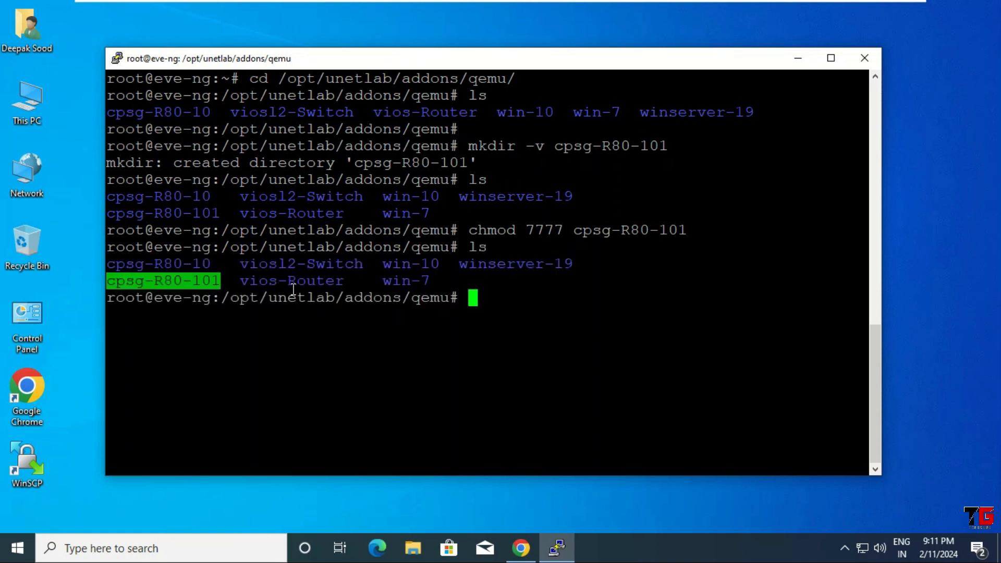
text(ll)
key(Return)
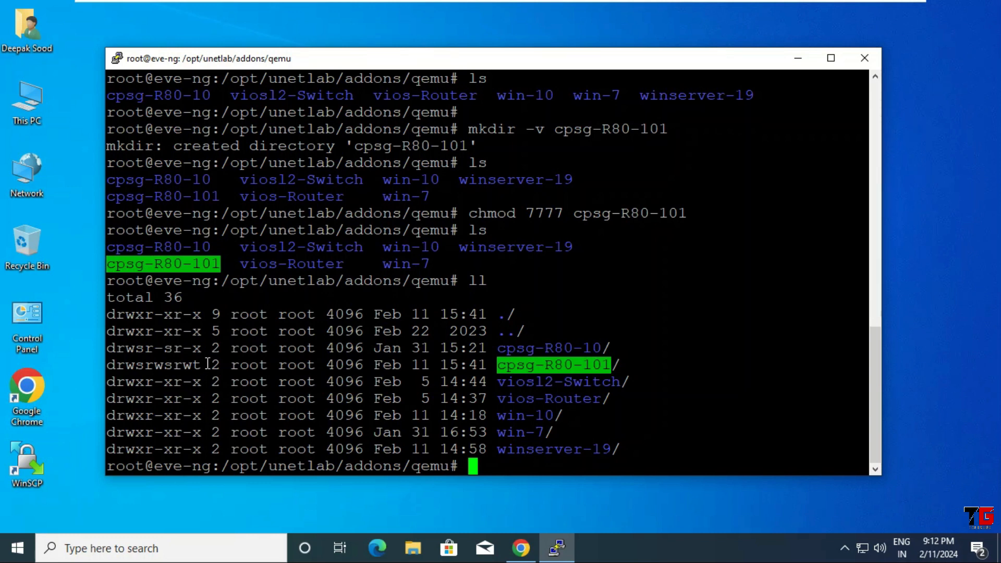
key(ctrl+l)
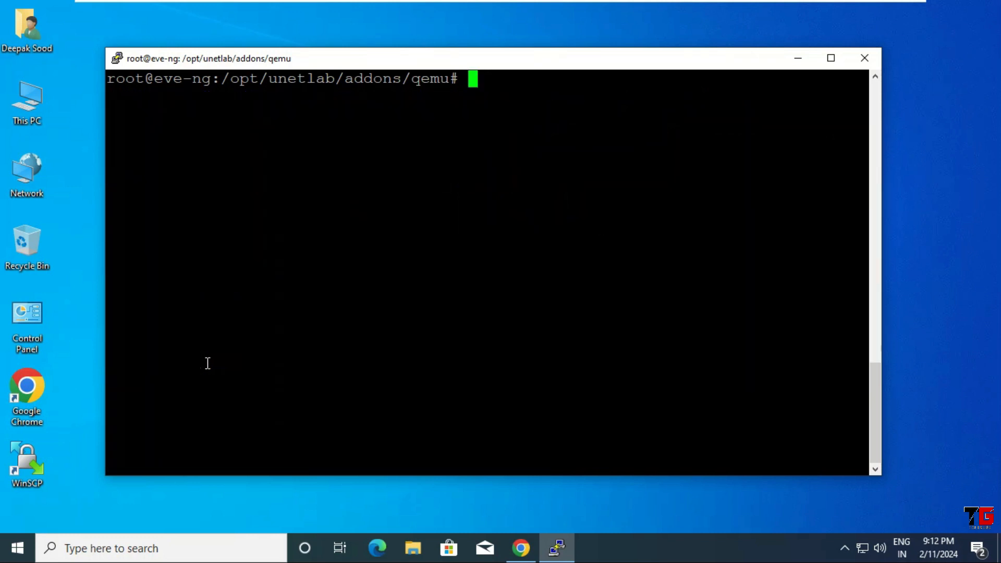
Enter the cpsg-R80-101 folder in the shell and launch WinSCP.
text(ls)
key(Return)
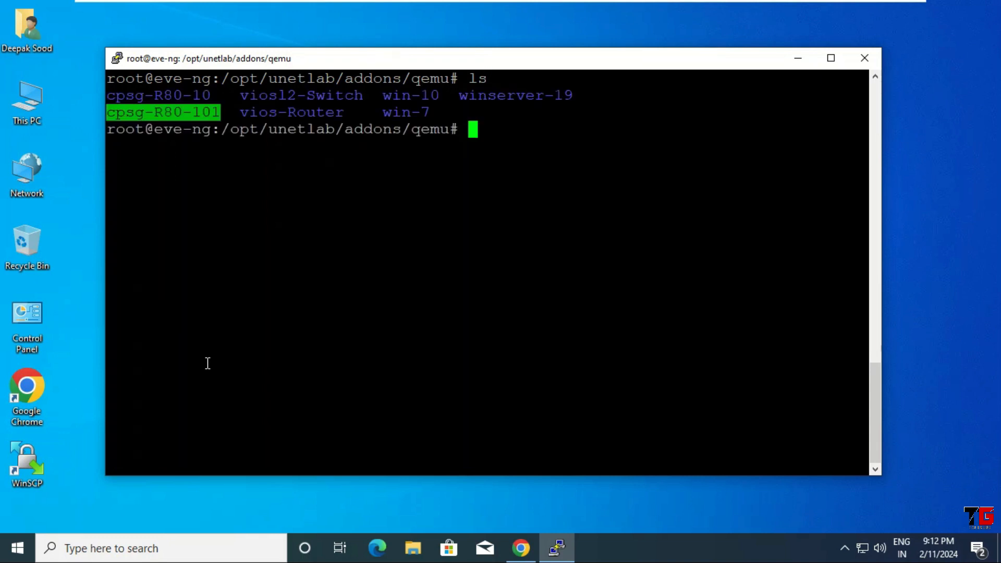
text(cd cpsg-R)
text(8)
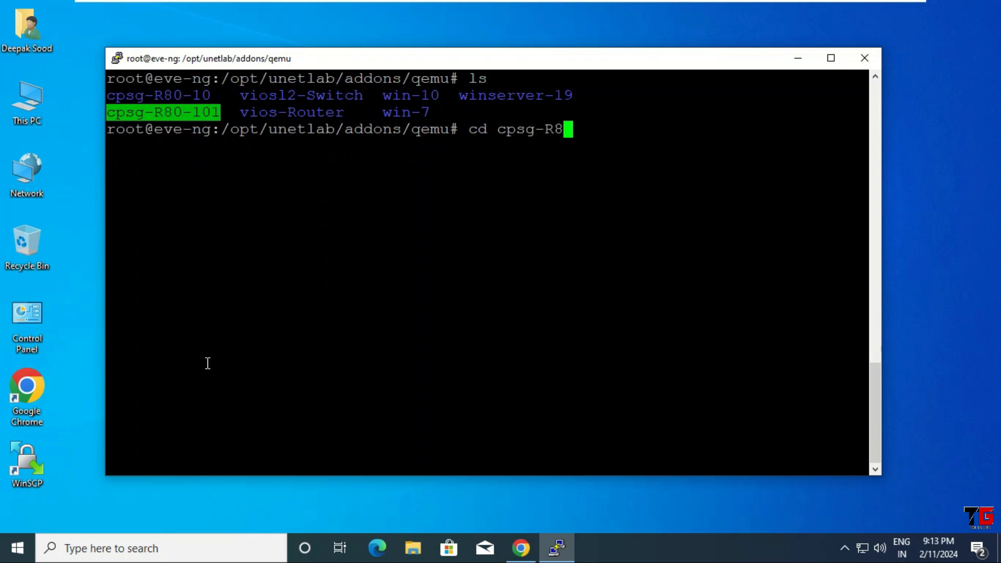
text(0-101)
key(Return)
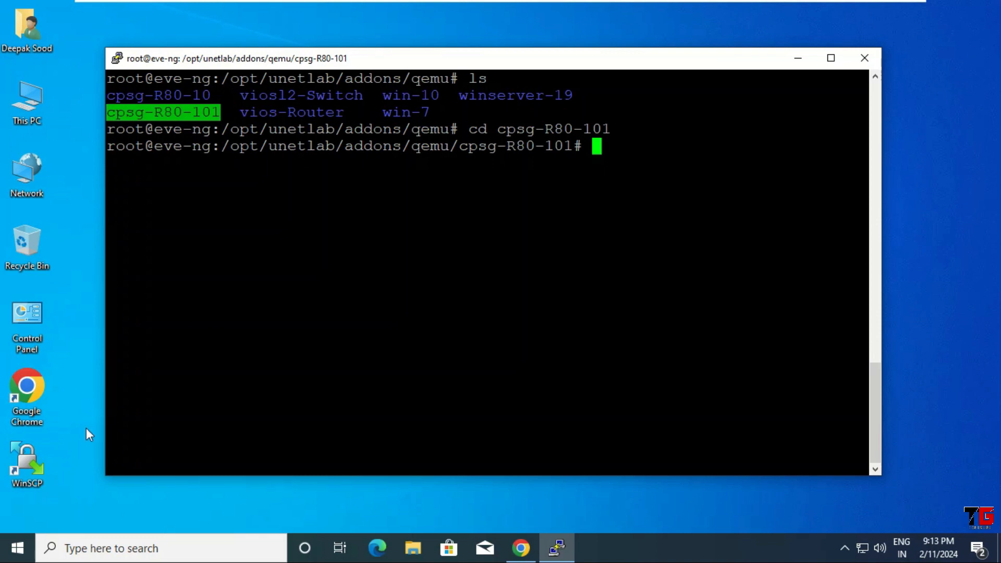
double_click(24, 464)
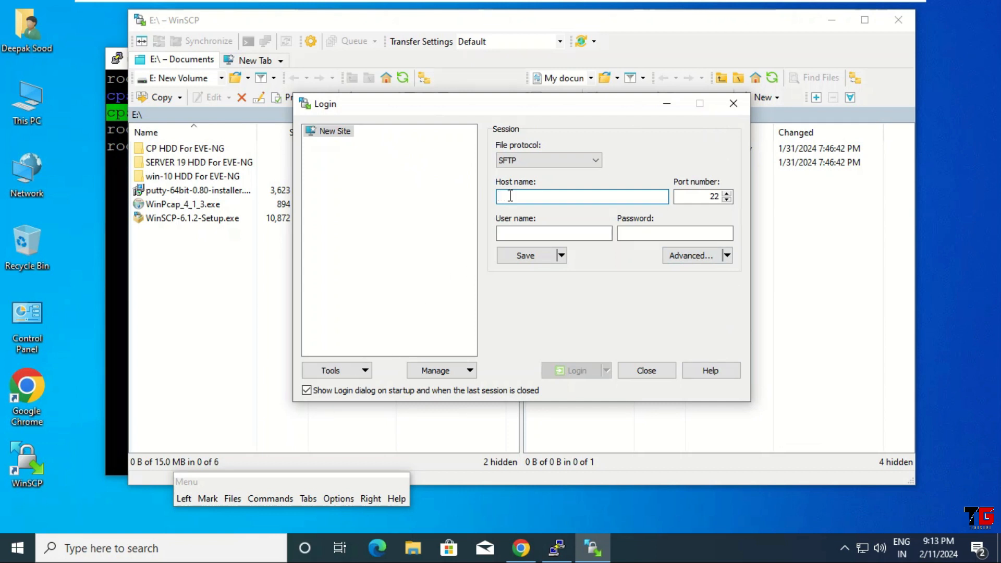
Log in over SFTP to 192.168.146.128 as root with the account password.
text(1)
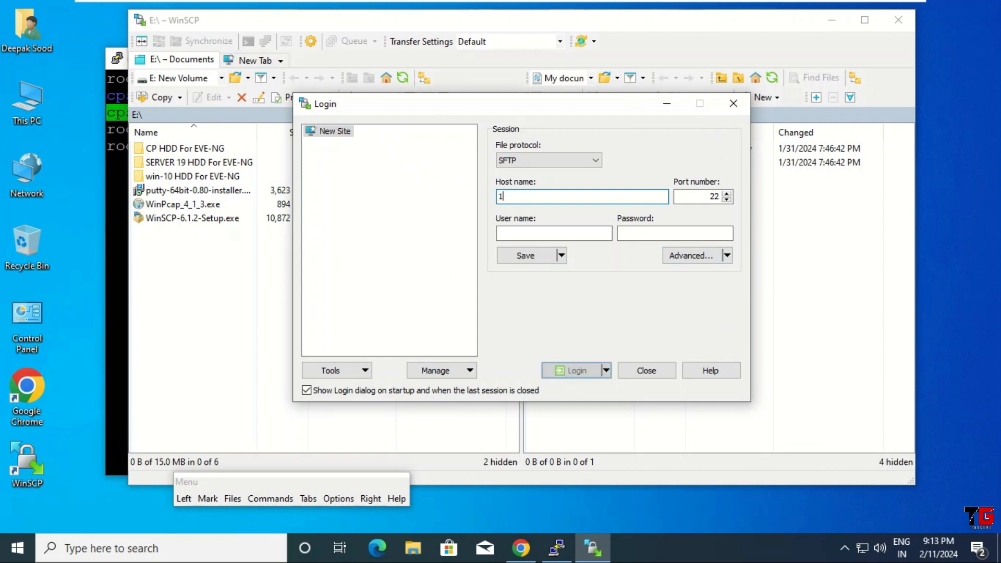
text(92.168.146.128)
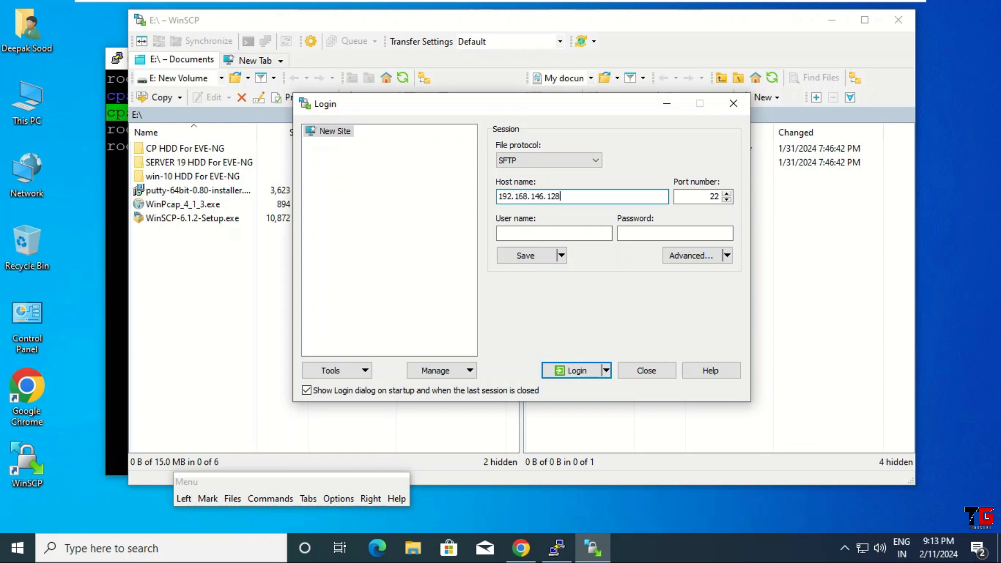
click(522, 234)
text(root)
click(654, 238)
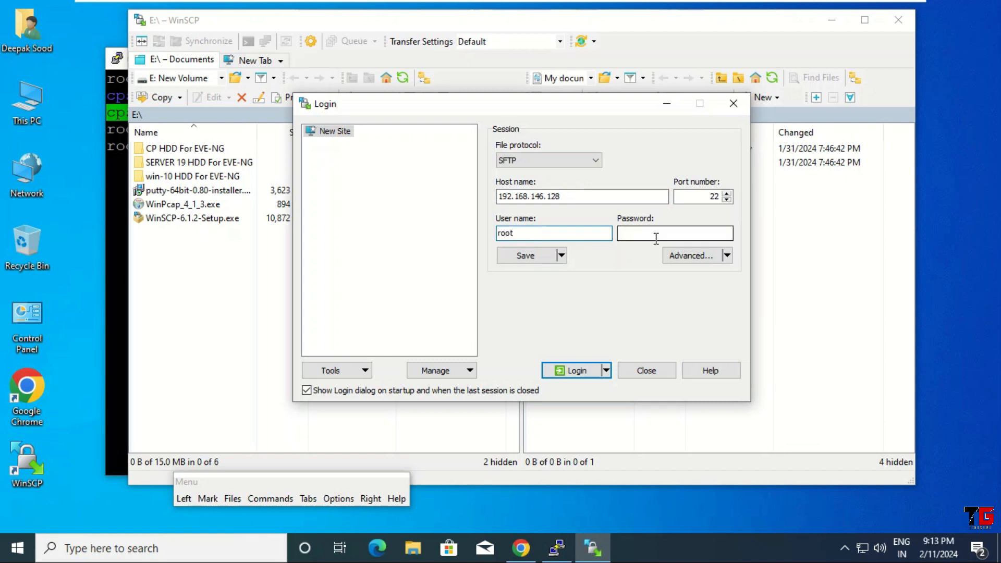
text(e)
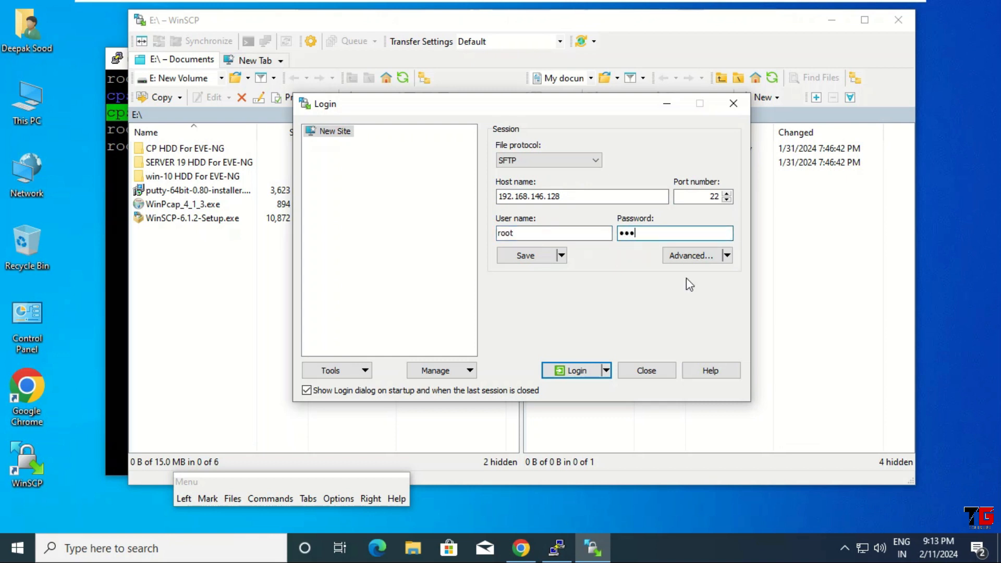
click(566, 371)
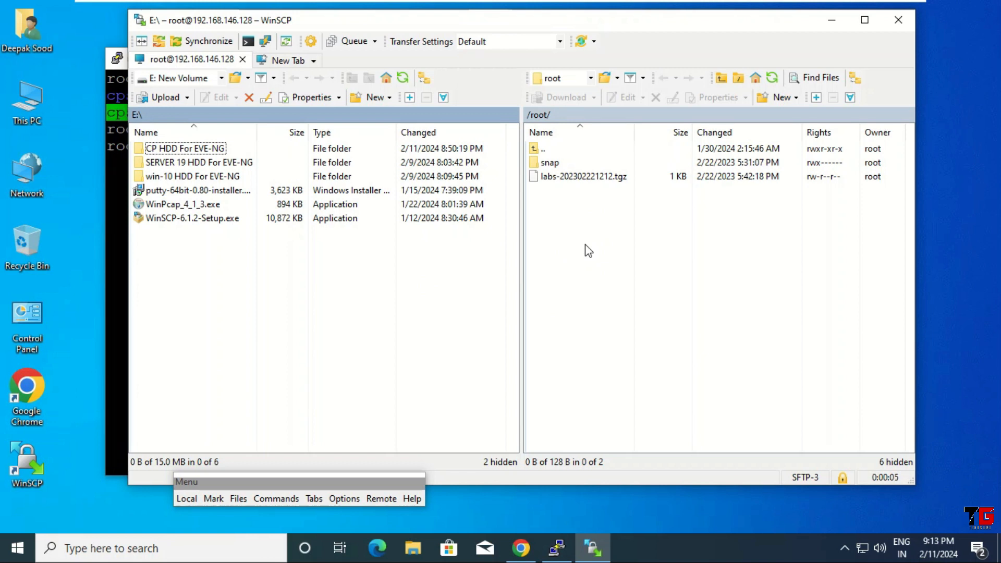
Navigate the remote pane to /opt/unetlab/addons/qemu/cpsg-R80-101.
click(590, 78)
click(584, 94)
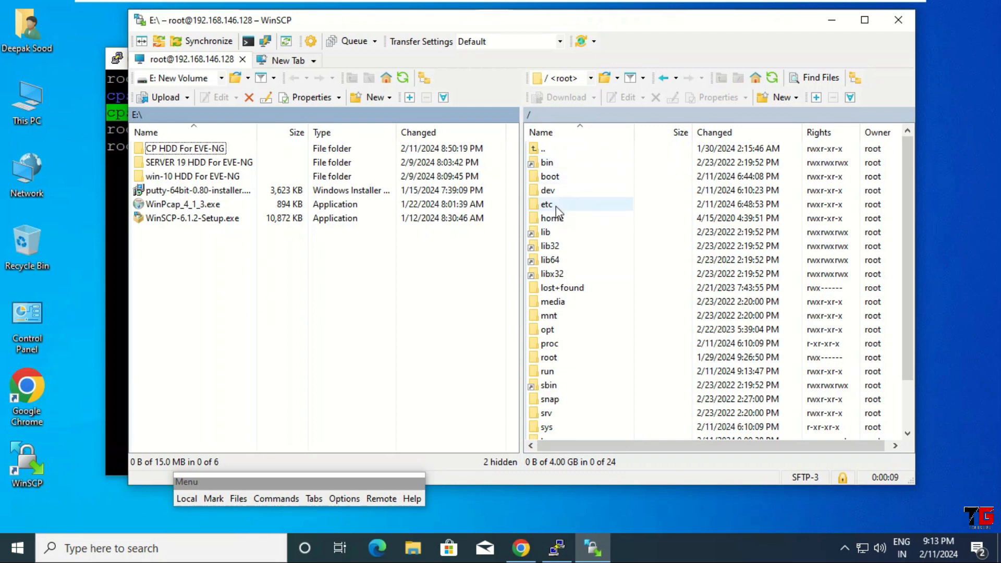
double_click(555, 330)
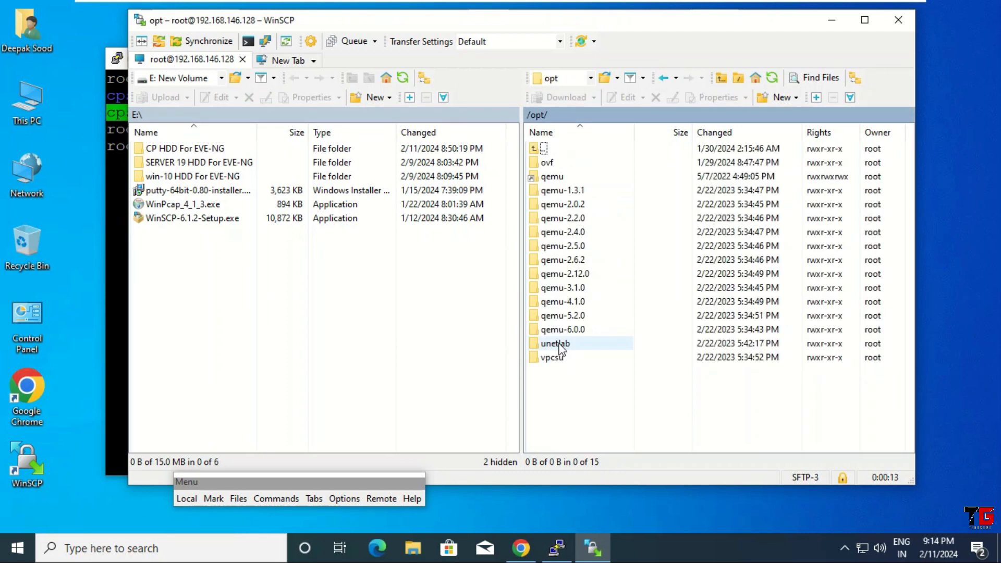
double_click(555, 343)
double_click(571, 162)
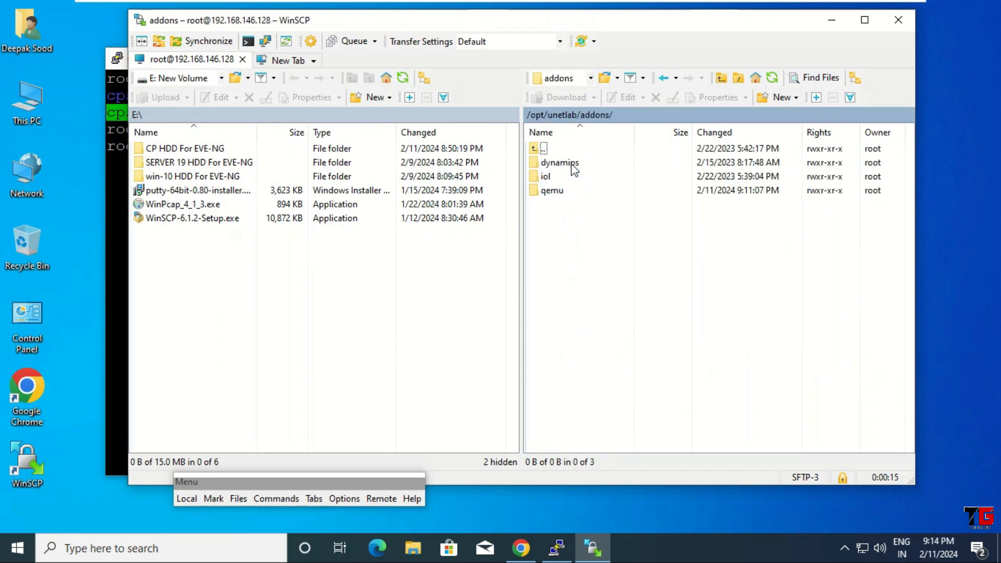
double_click(565, 191)
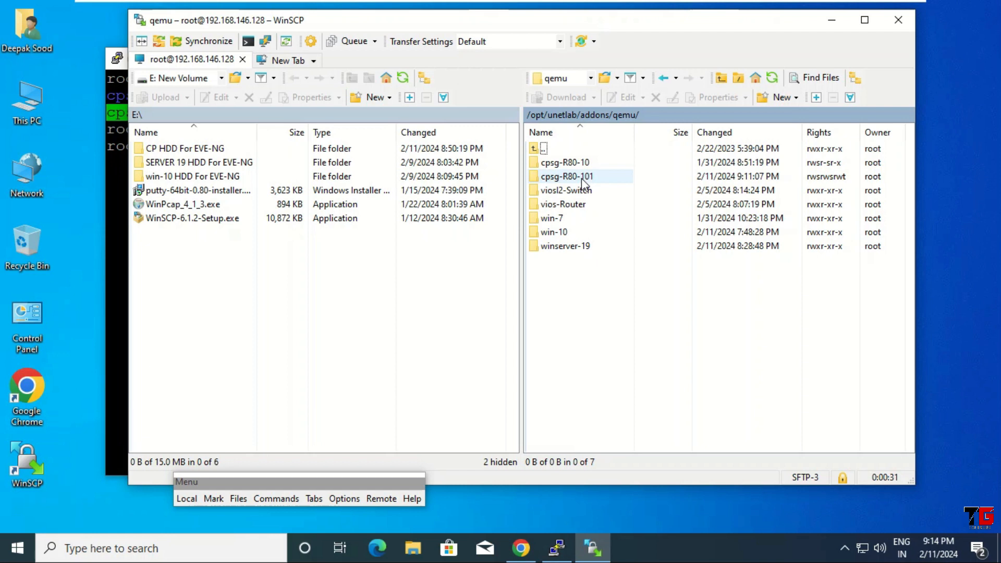
double_click(581, 178)
Open the local CP HDD For EVE-NG folder to show hda.qcow2.
drag(196, 264, 462, 422)
drag(82, 76, 17, 393)
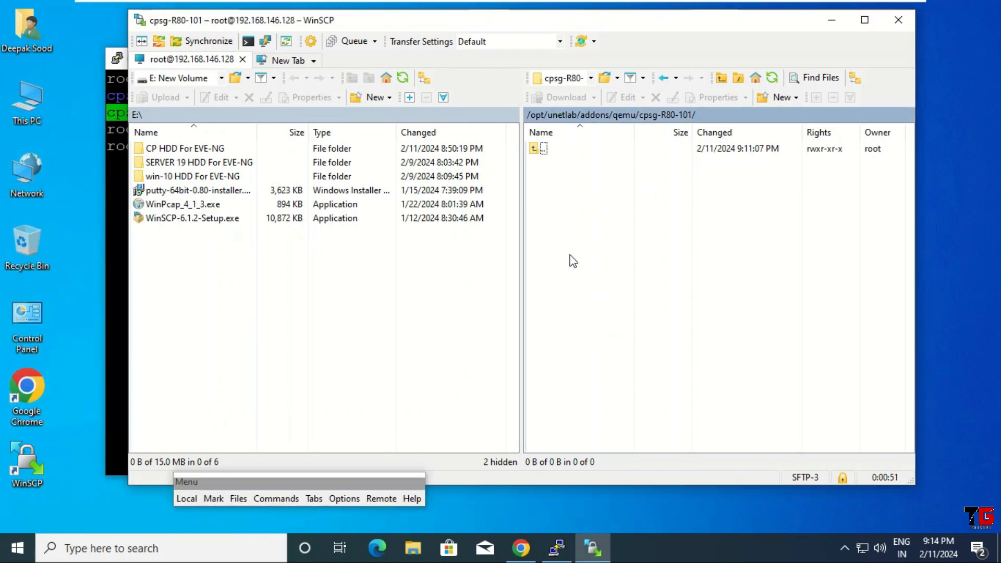
drag(565, 196, 753, 402)
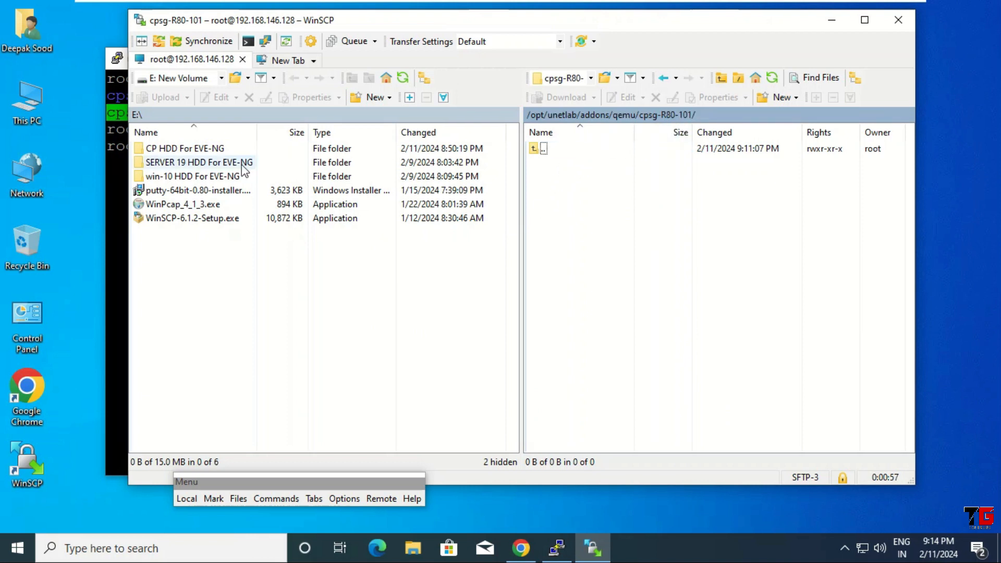
drag(177, 258, 369, 376)
click(198, 153)
double_click(198, 152)
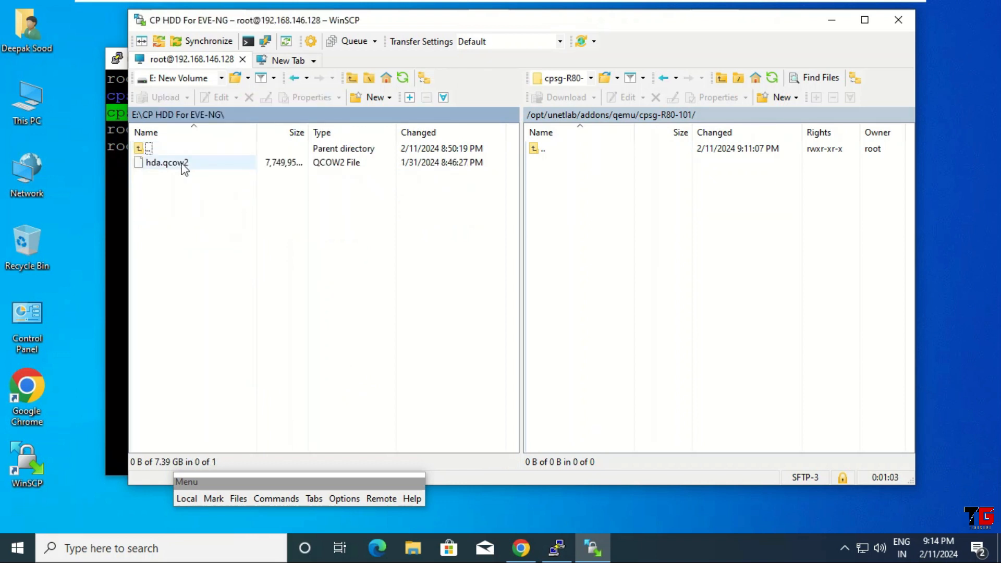
Upload hda.qcow2 into the server's cpsg-R80-101 folder, then return to PuTTY.
right_click(178, 165)
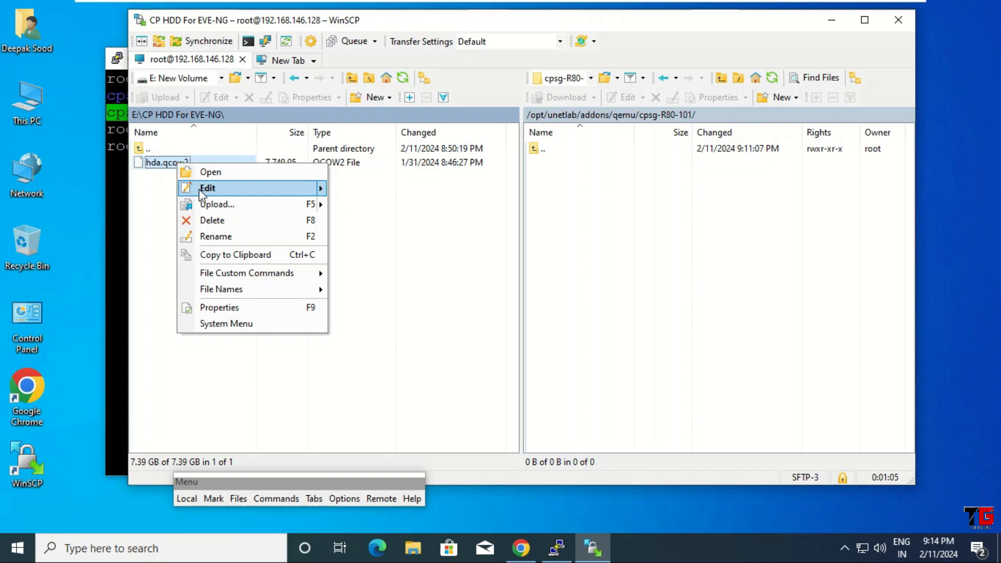
mouse_move(215, 204)
click(374, 207)
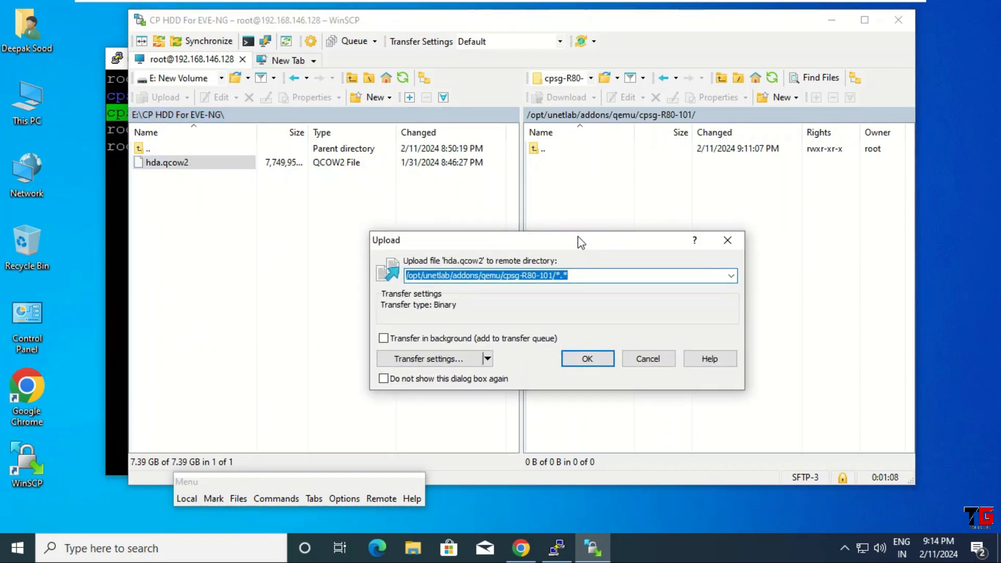
click(600, 358)
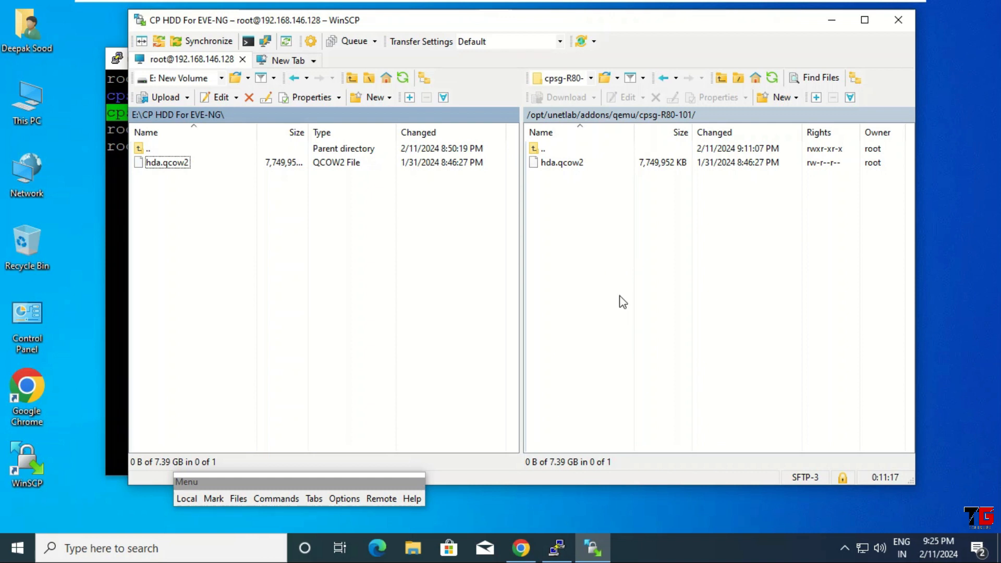
click(557, 548)
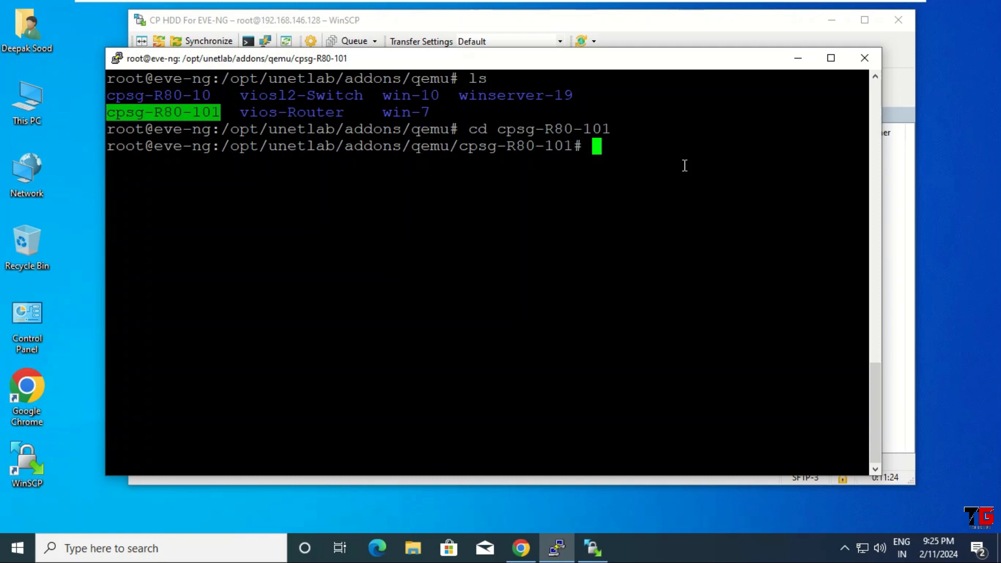
Confirm hda.qcow2 is present and check its 7.4G size with du -h.
text(ls)
key(Return)
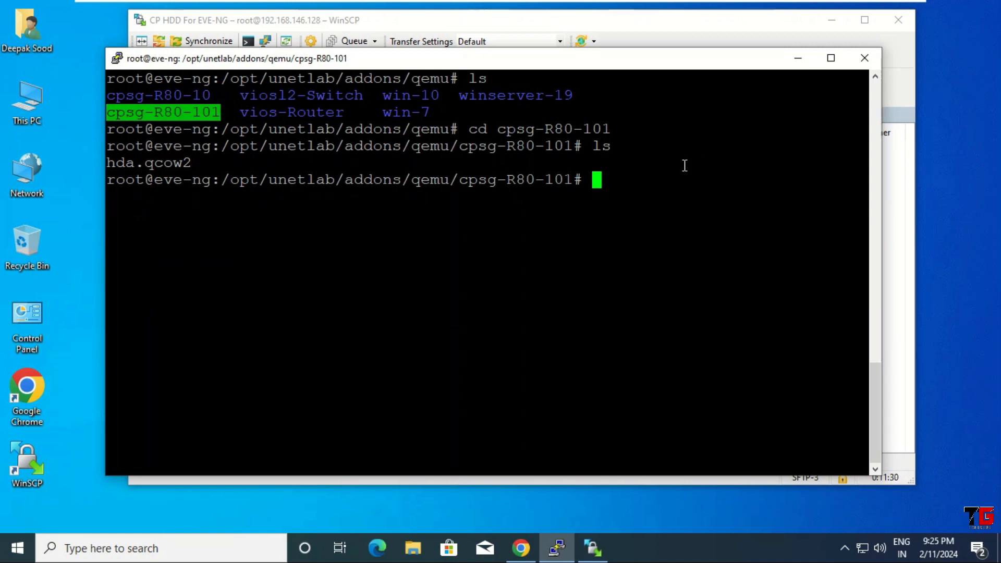
text(du -h )
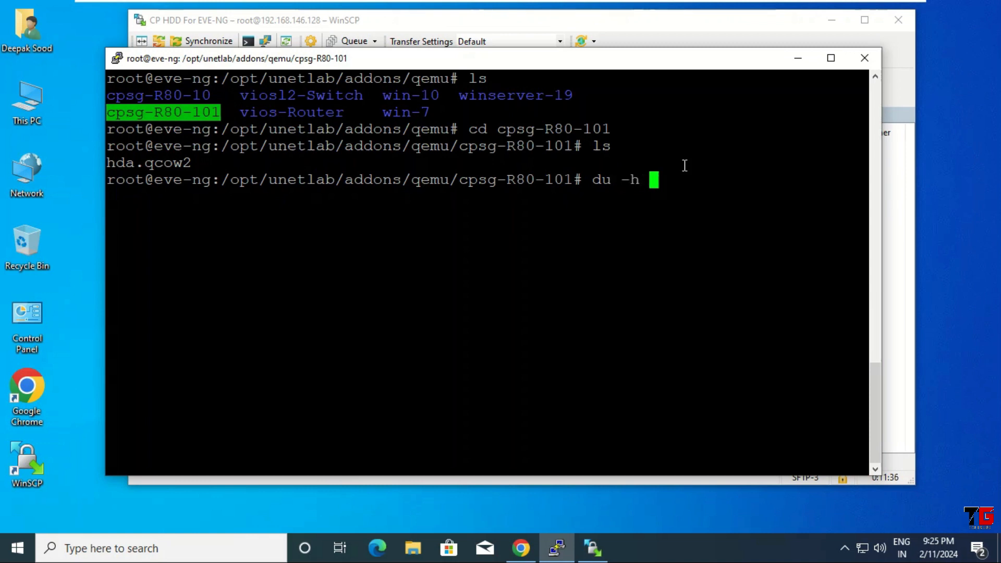
text(hda.qcow2)
key(Return)
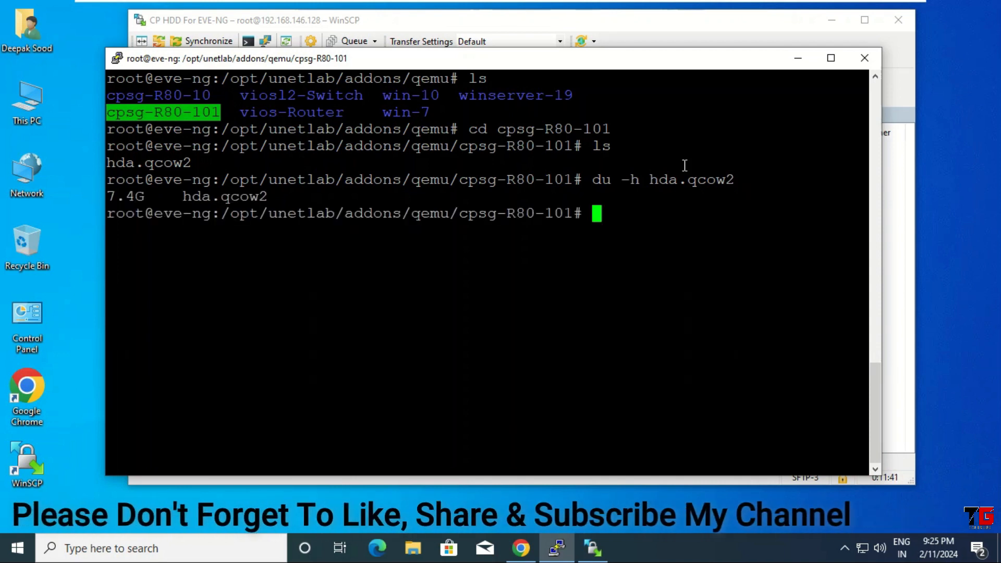
Run /opt/unetlab/wrappers/unl_wrapper -a fixpermissions to fix image permissions.
text(/op)
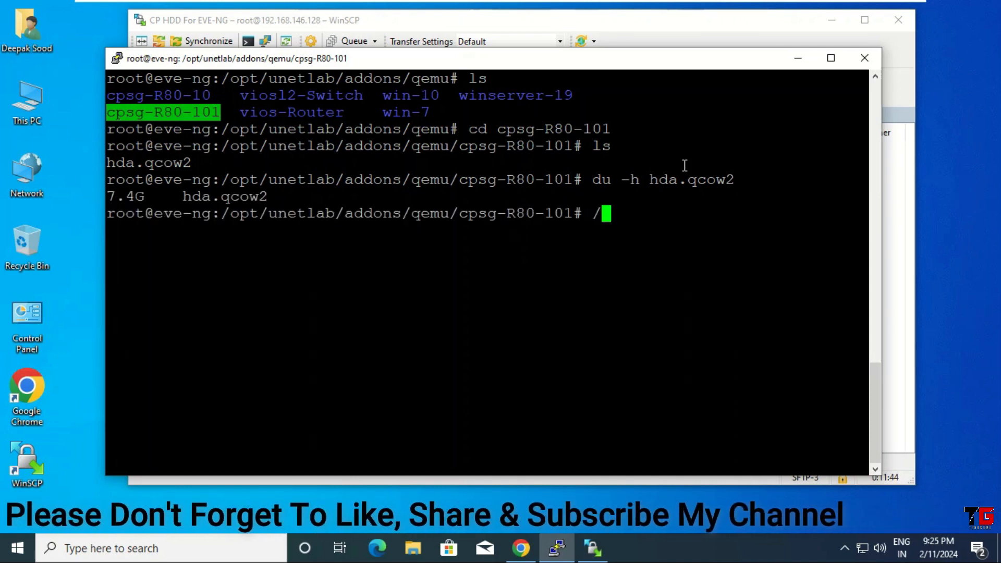
text(t/u)
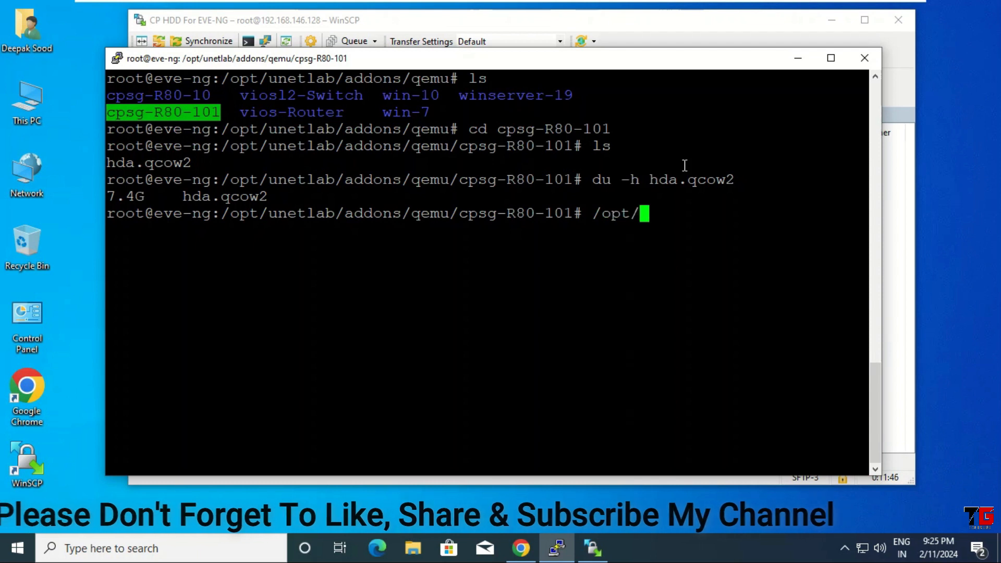
key(Tab)
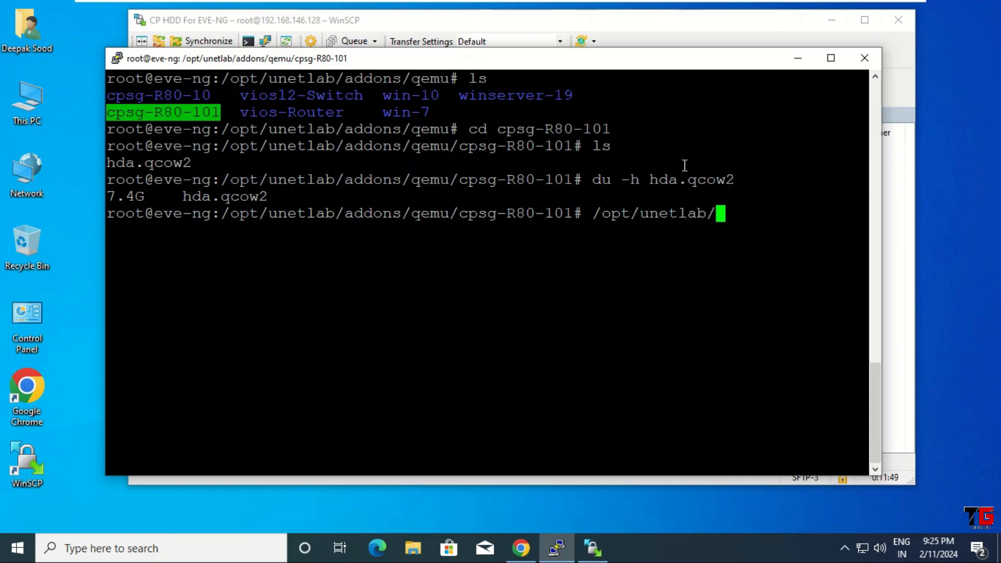
text(w)
key(Tab)
text(u)
key(Tab)
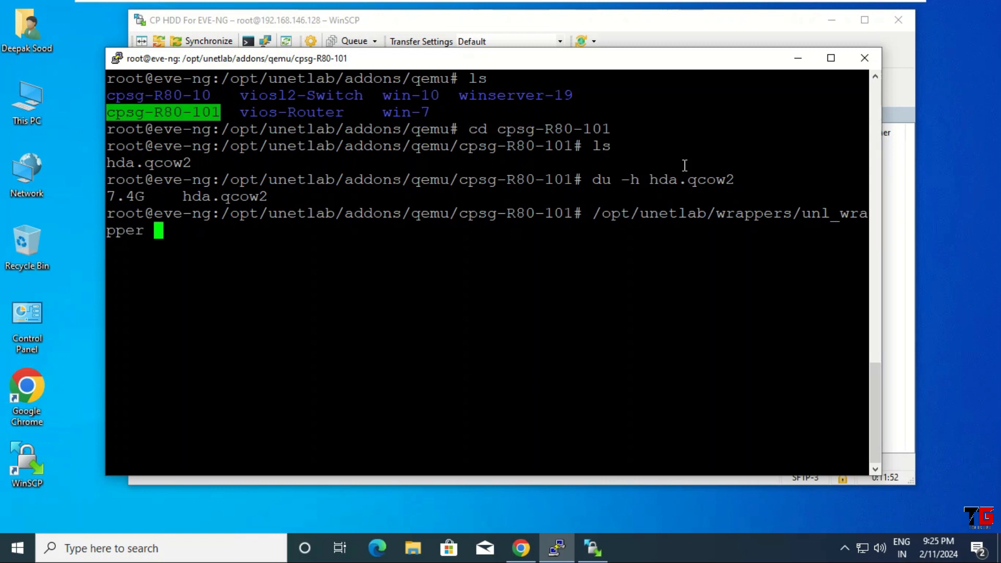
text(-a fix)
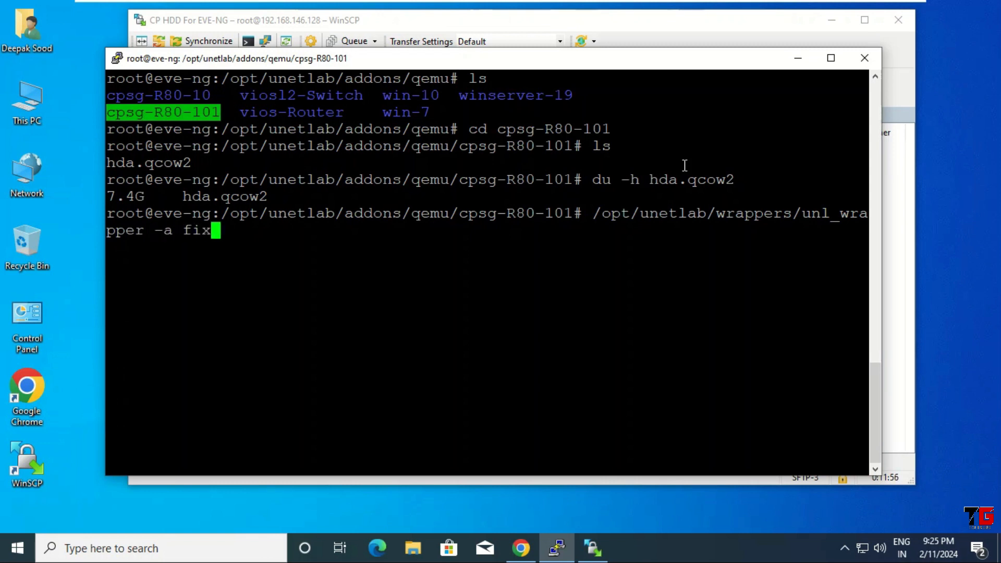
text(permis)
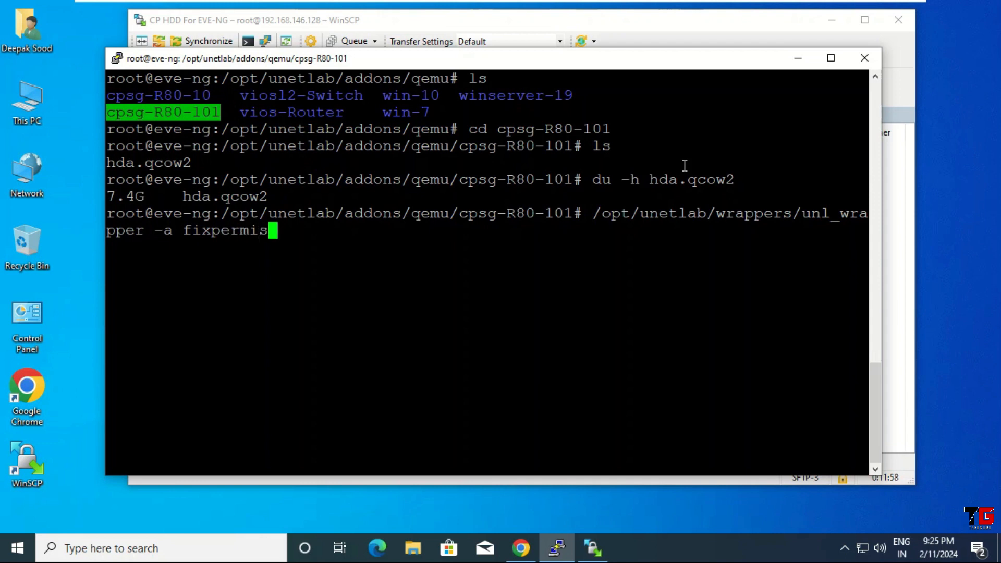
text(sions)
key(Return)
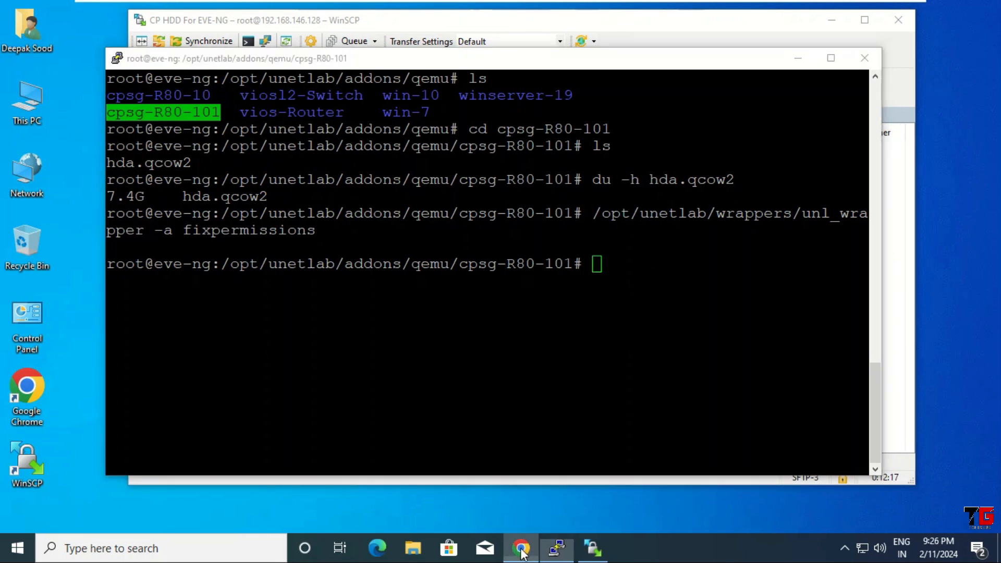
click(524, 542)
Add a new CheckPoint Security Gateway VE node using the cpsg-R80-101 image.
right_click(282, 165)
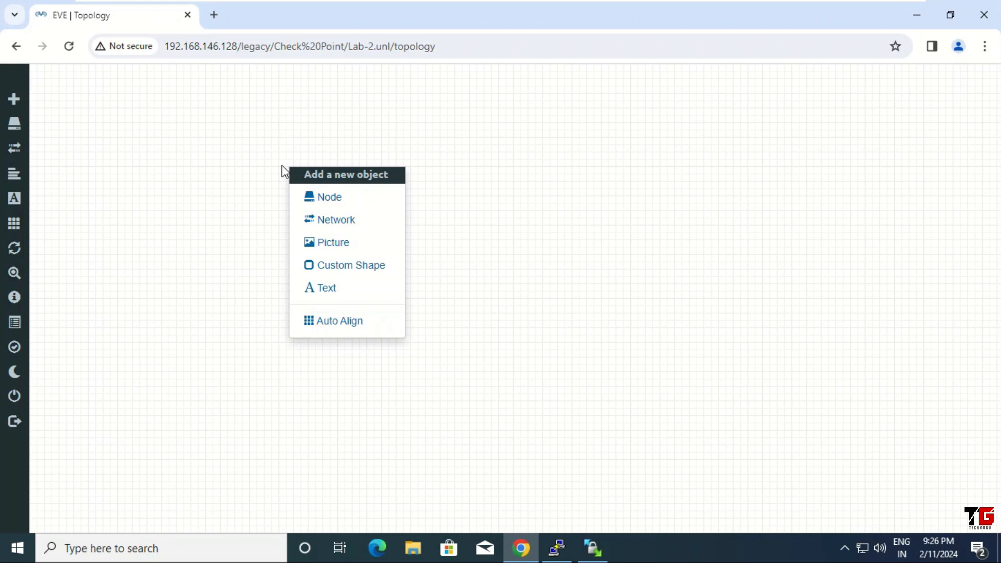
click(366, 199)
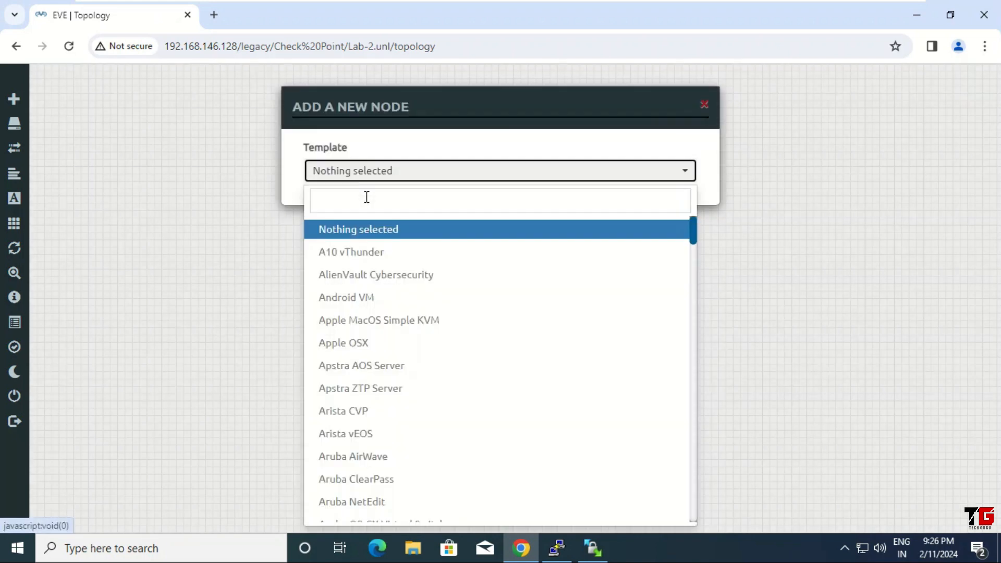
text(check)
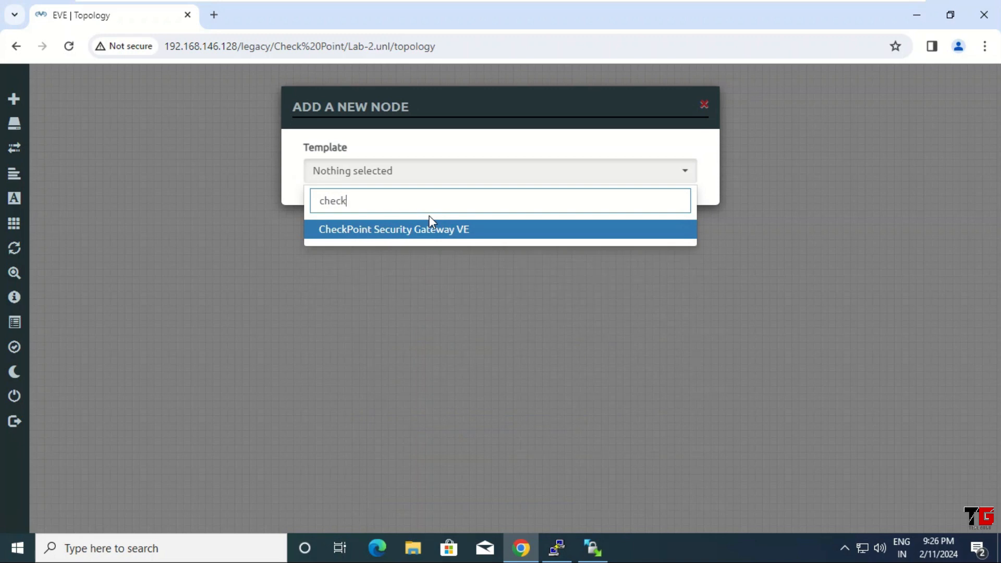
click(433, 230)
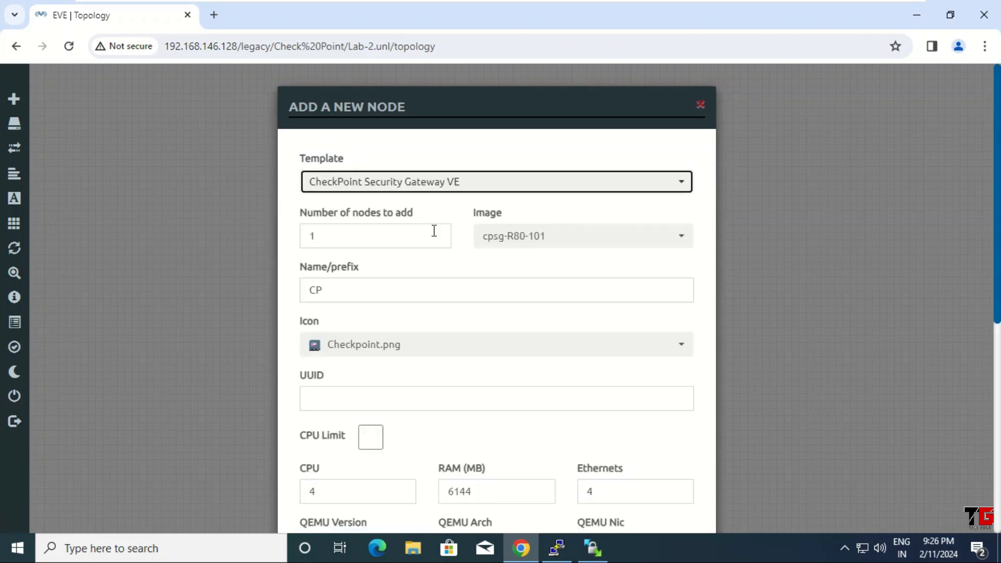
click(680, 244)
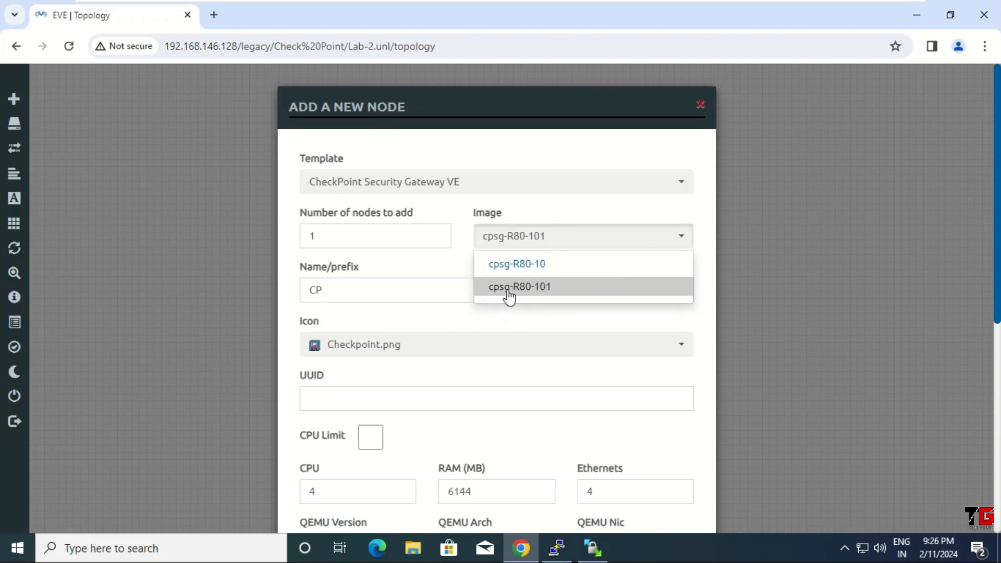
click(551, 290)
Raise the node's RAM from 6144 to 8192 MB and save it to the lab.
scroll(550, 287, down, 4)
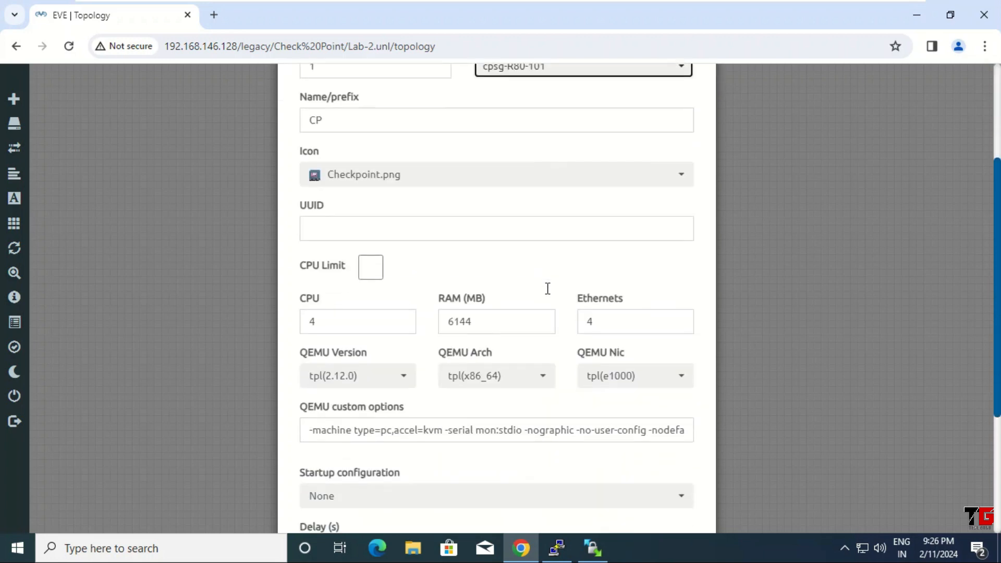
double_click(495, 271)
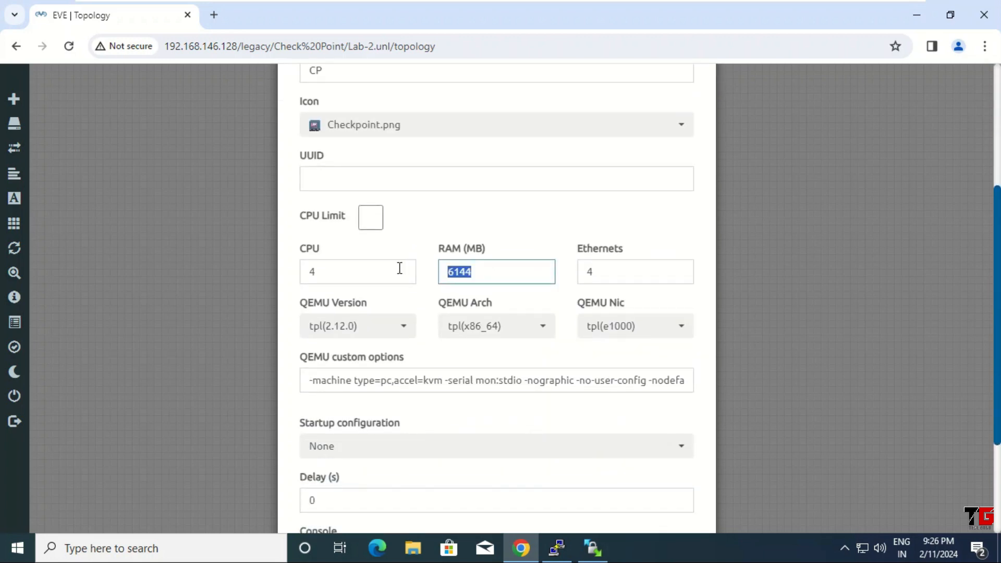
text(819)
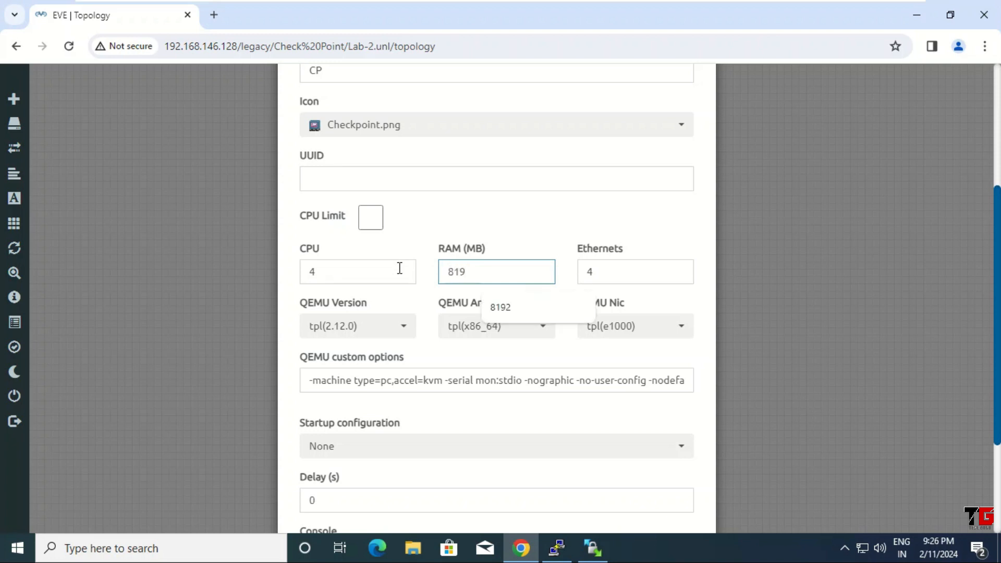
text(2)
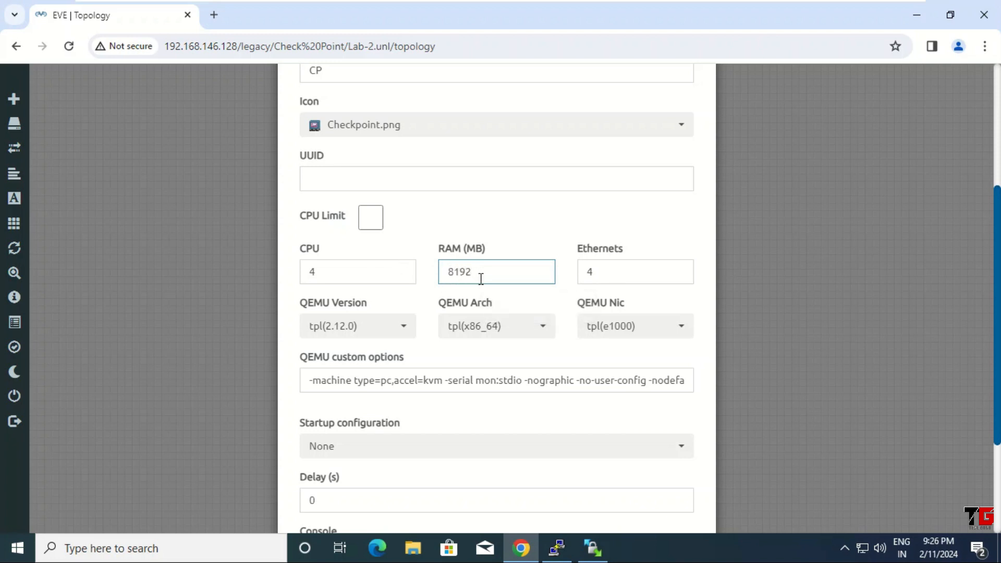
scroll(495, 276, down, 3)
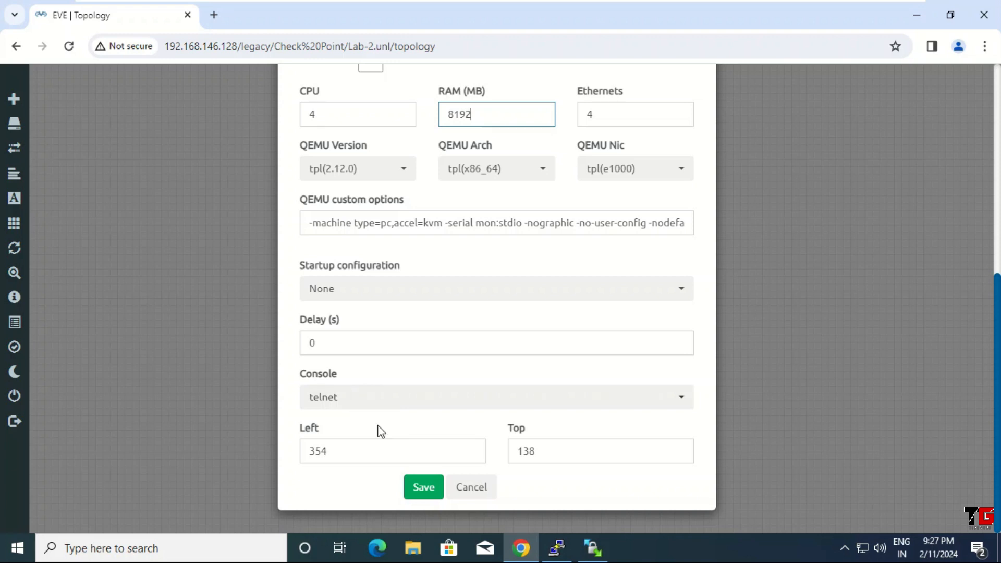
click(418, 492)
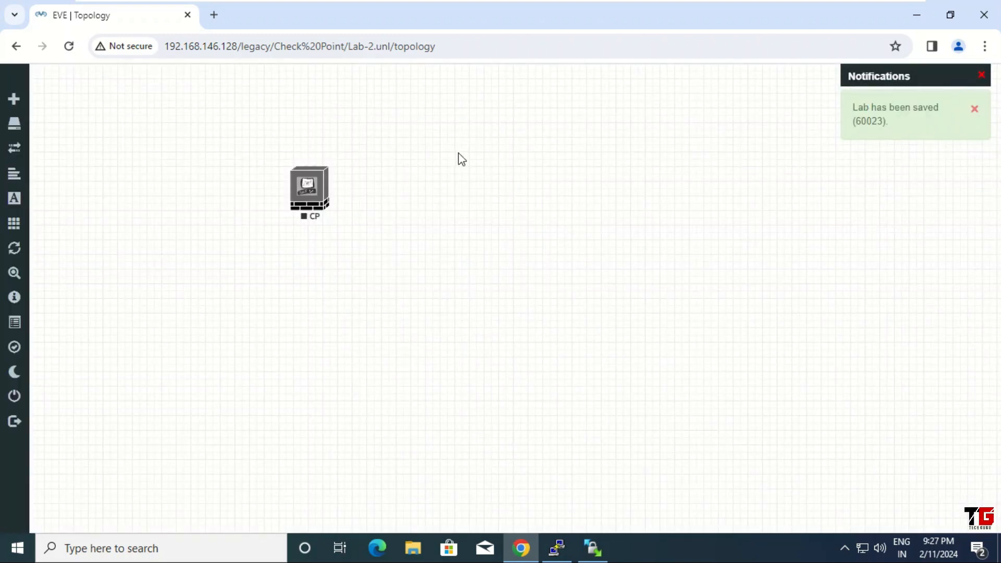
Add a Management(Cloud0) network named Net to the lab canvas.
right_click(459, 154)
click(542, 211)
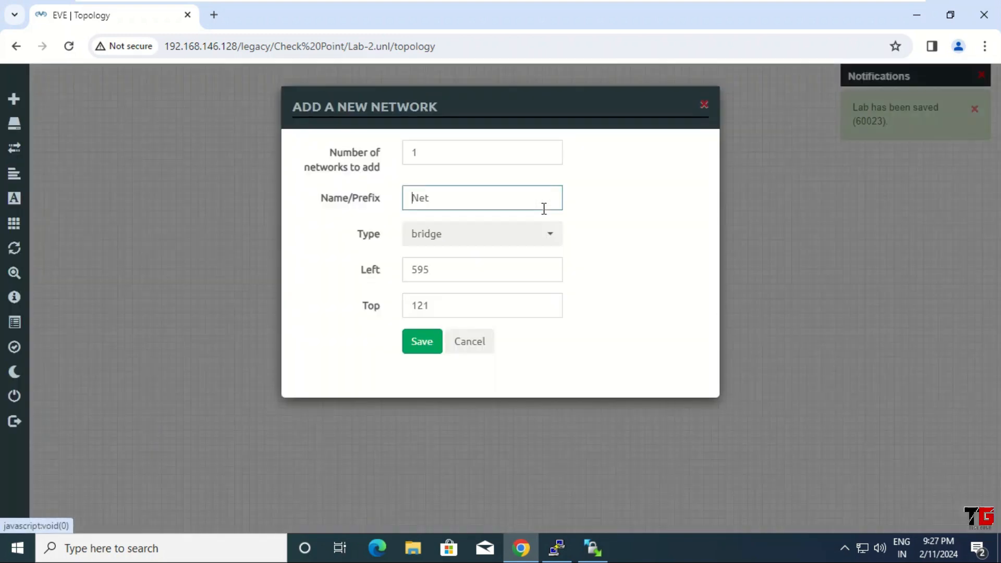
click(554, 236)
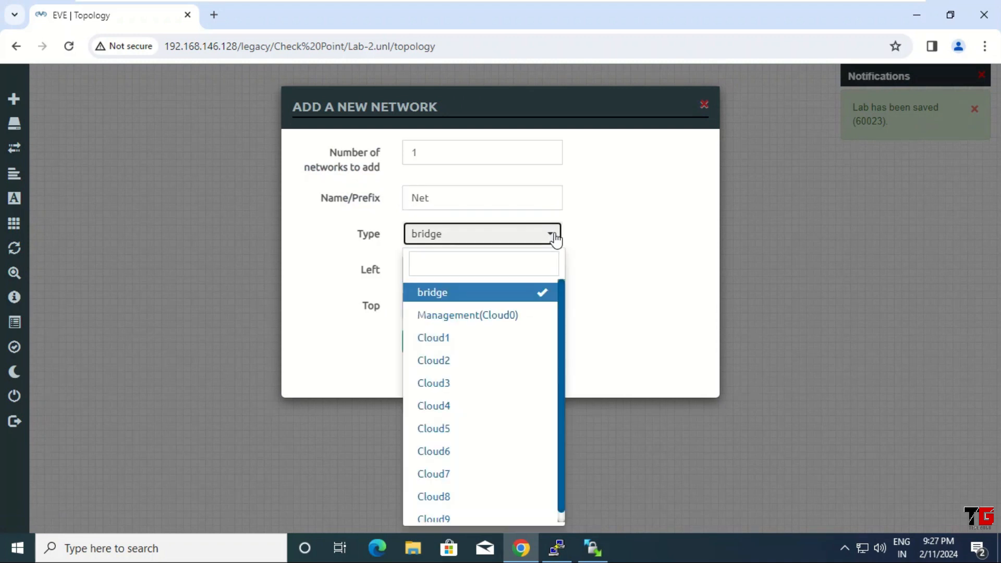
click(506, 318)
click(423, 342)
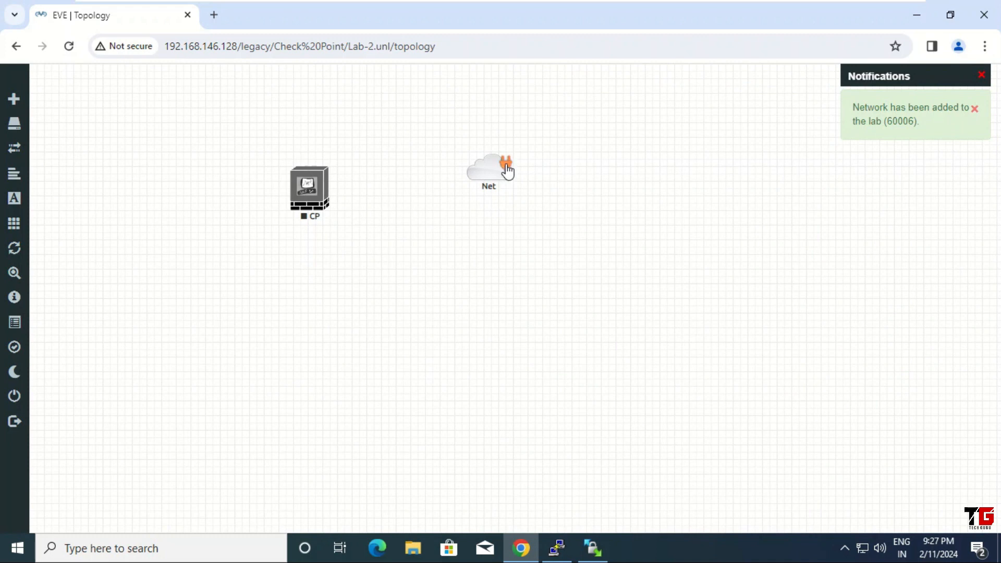
Connect the Net cloud to CP's eth0 and start the CP node.
drag(507, 170, 316, 186)
click(527, 391)
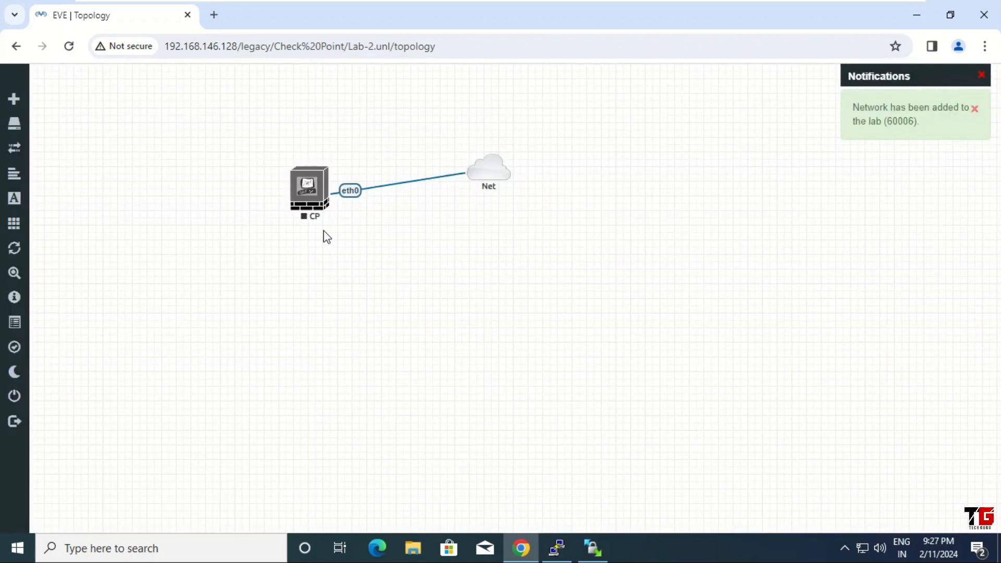
right_click(305, 191)
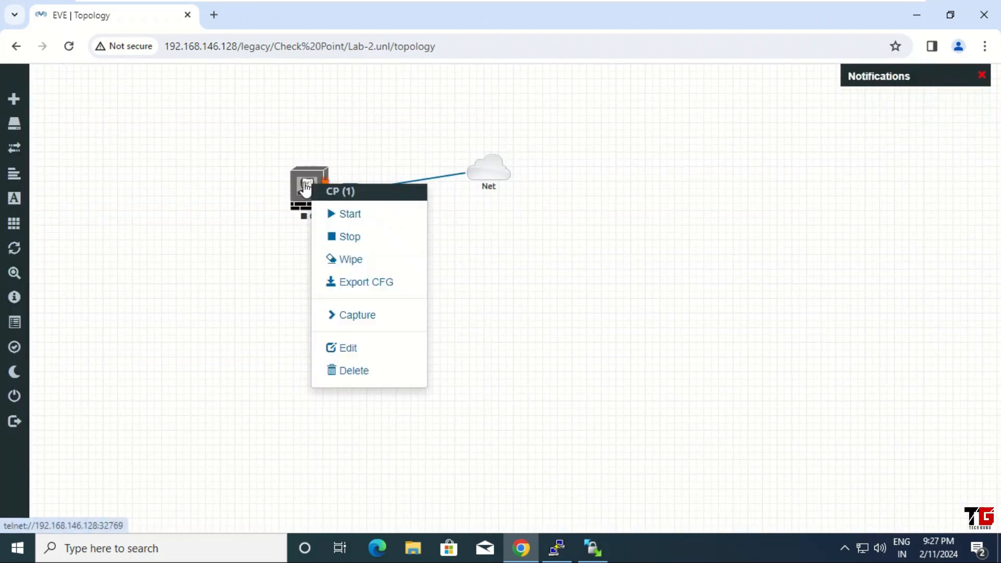
click(383, 223)
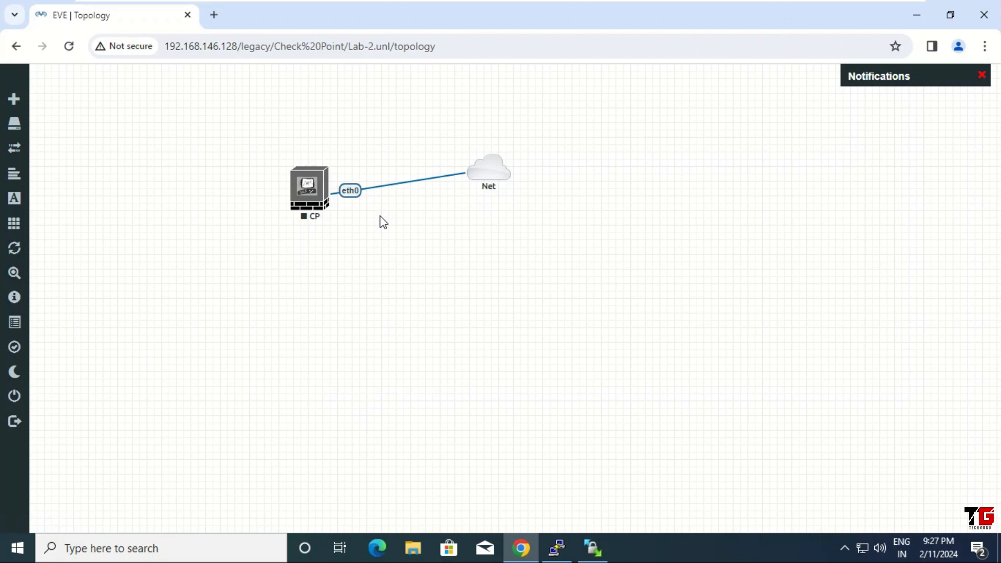
Open CP's telnet console in PuTTY and switch its font to 16-point Courier New.
click(309, 190)
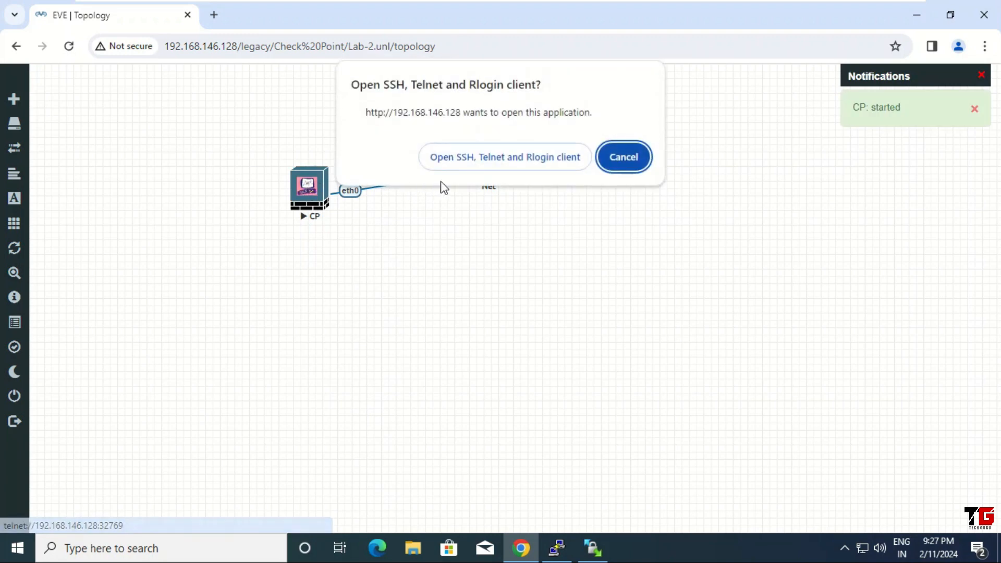
click(524, 158)
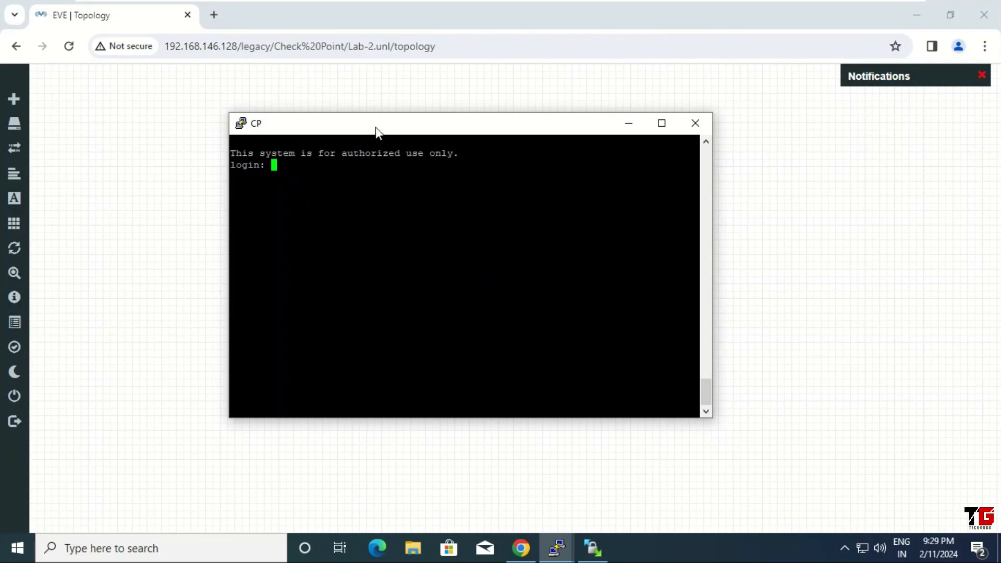
right_click(375, 126)
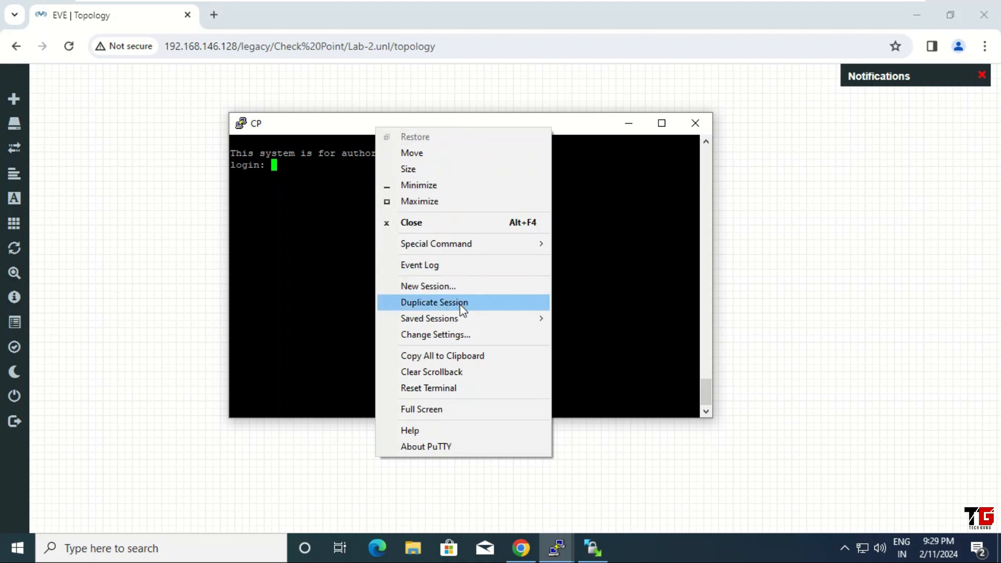
click(460, 335)
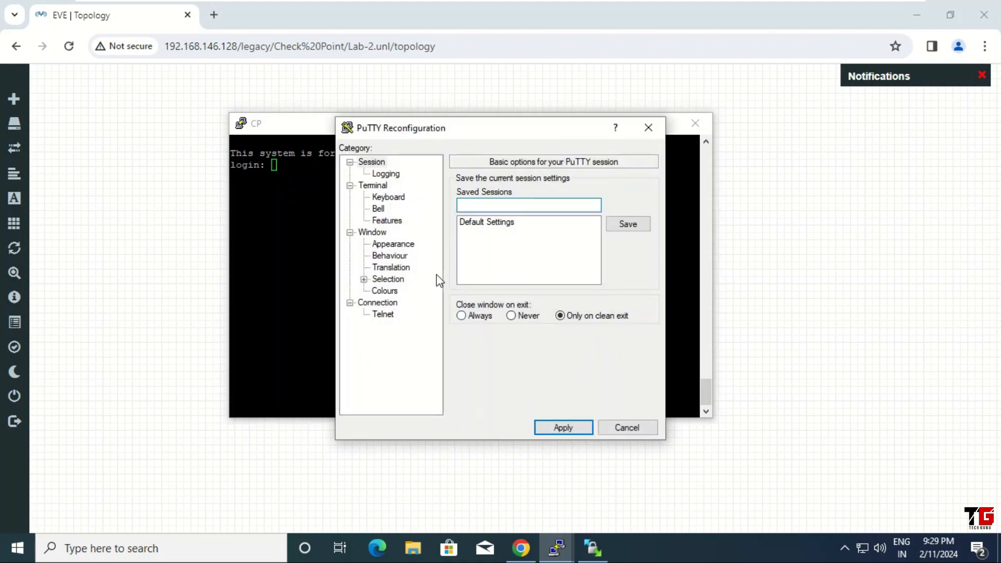
click(400, 245)
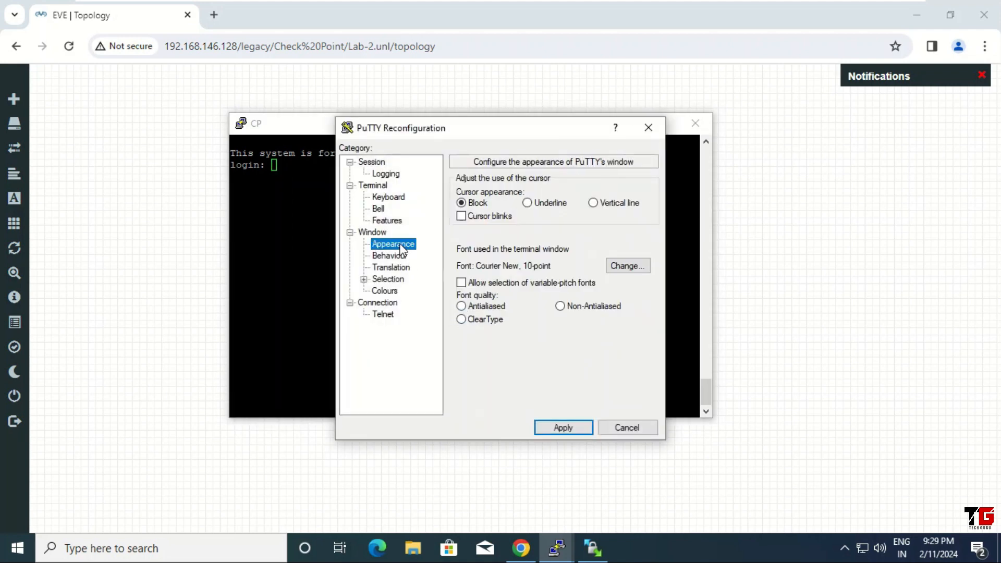
click(630, 268)
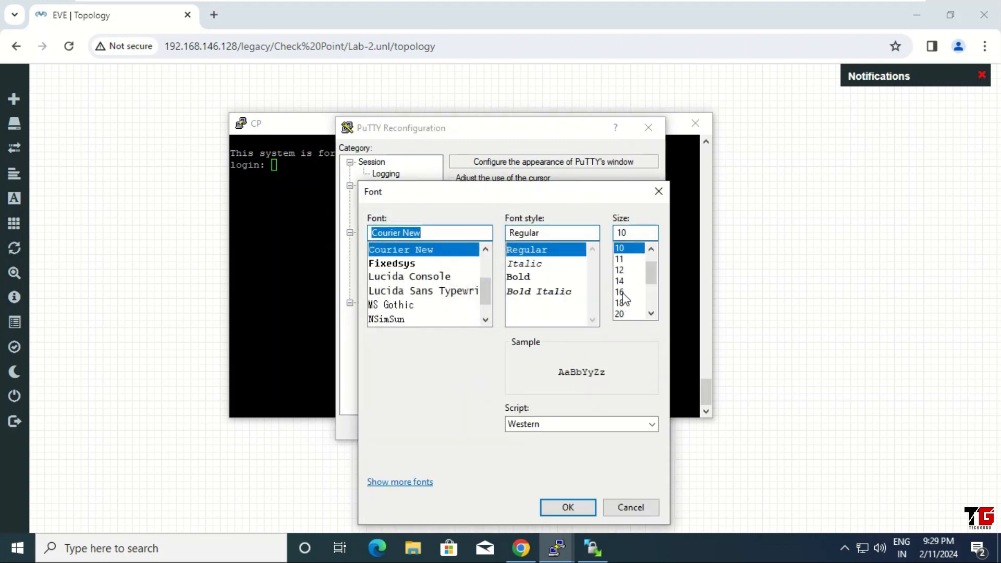
click(621, 292)
click(568, 508)
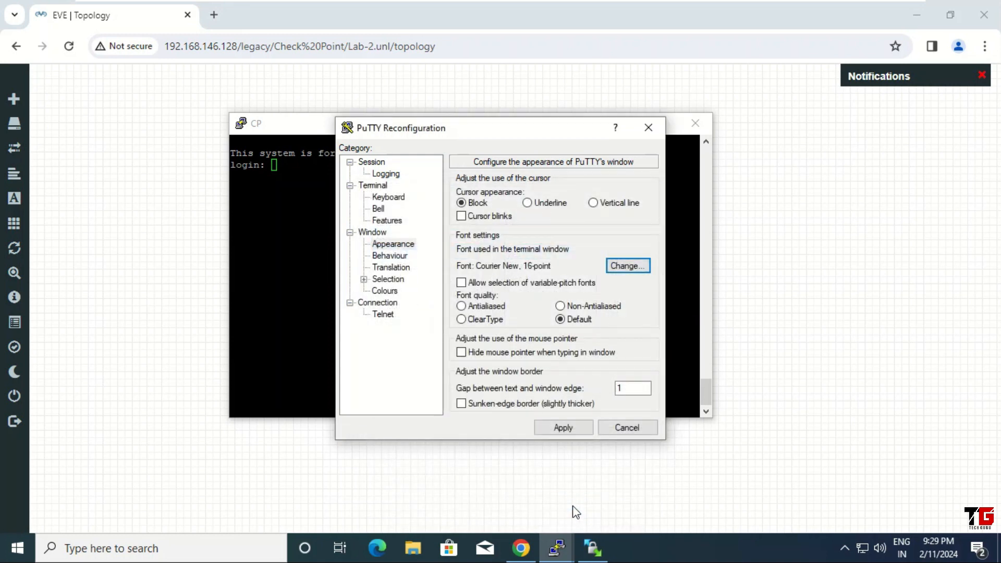
click(572, 426)
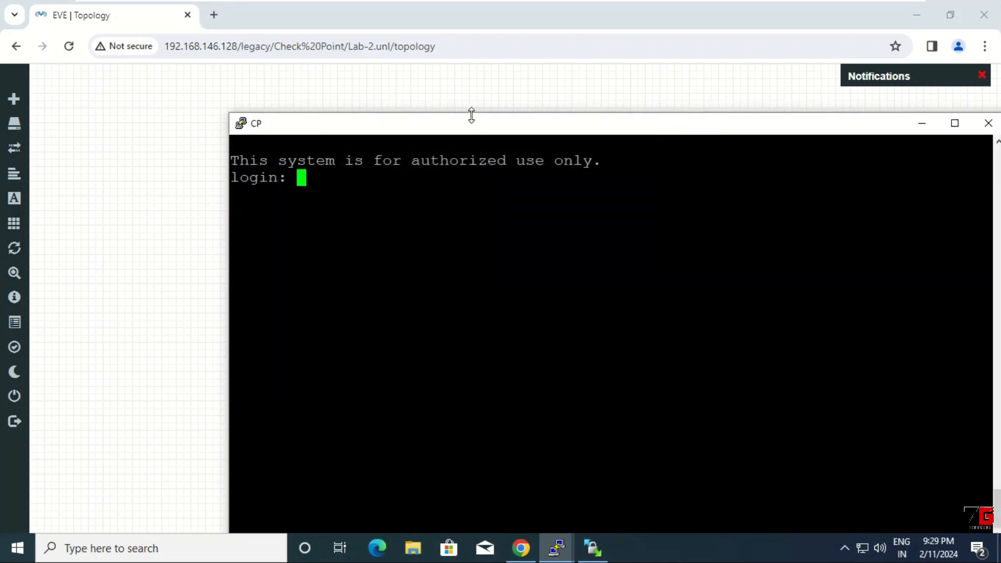
drag(476, 126, 410, 92)
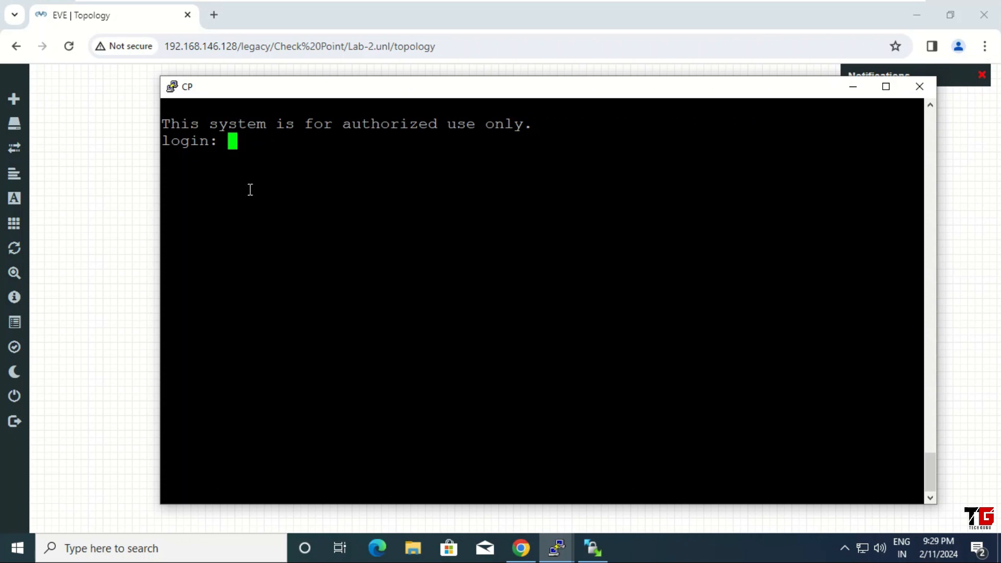
Log in as admin and run 'show interface eth0', confirming 192.168.146.200/24, then clear the screen.
text(admin)
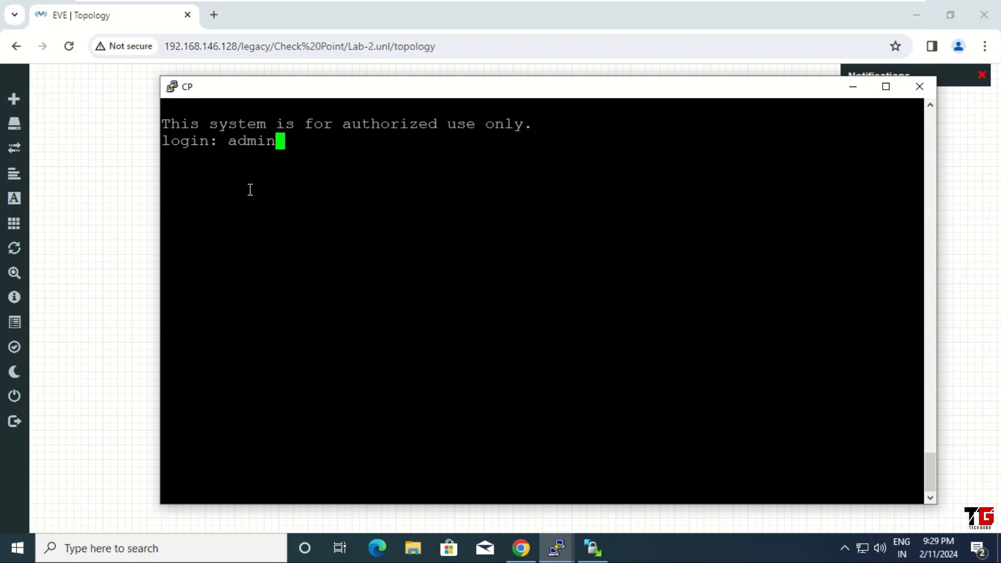
key(Return)
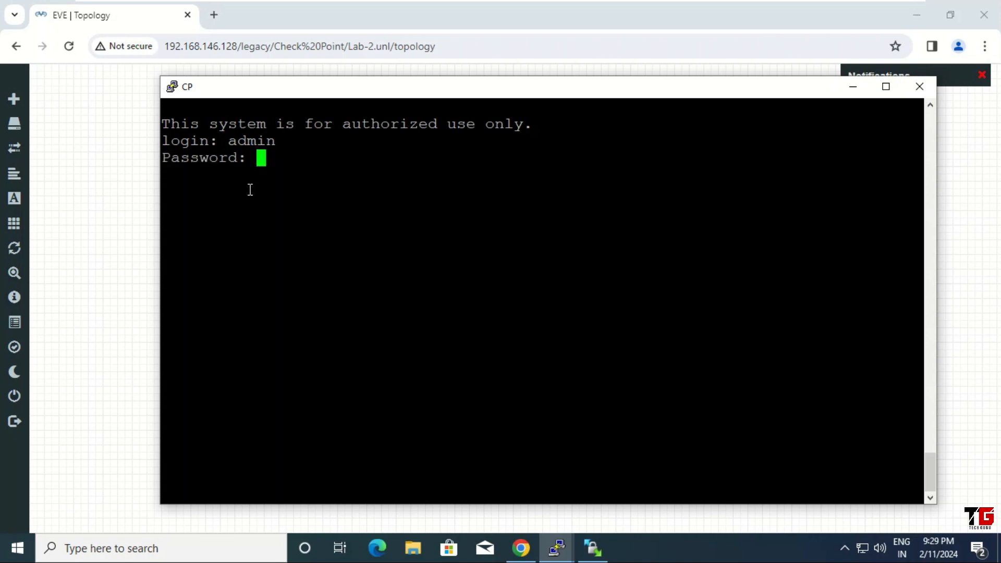
key(Return)
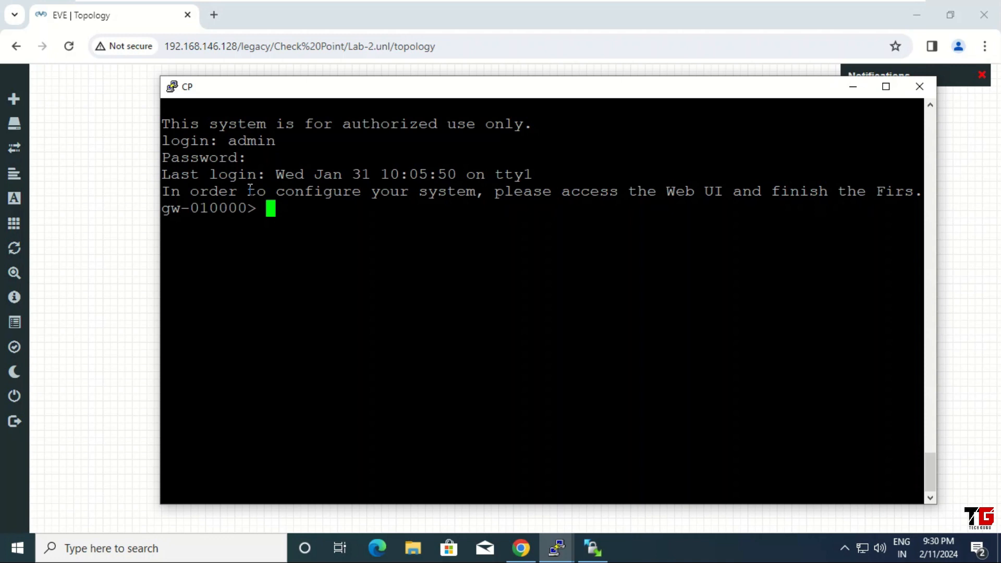
text(show interface eth0)
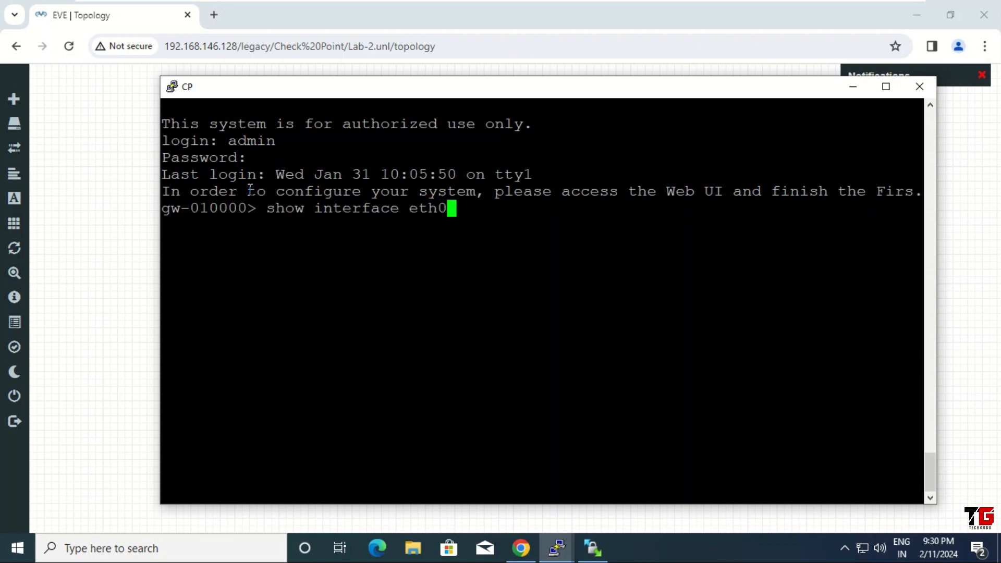
key(Return)
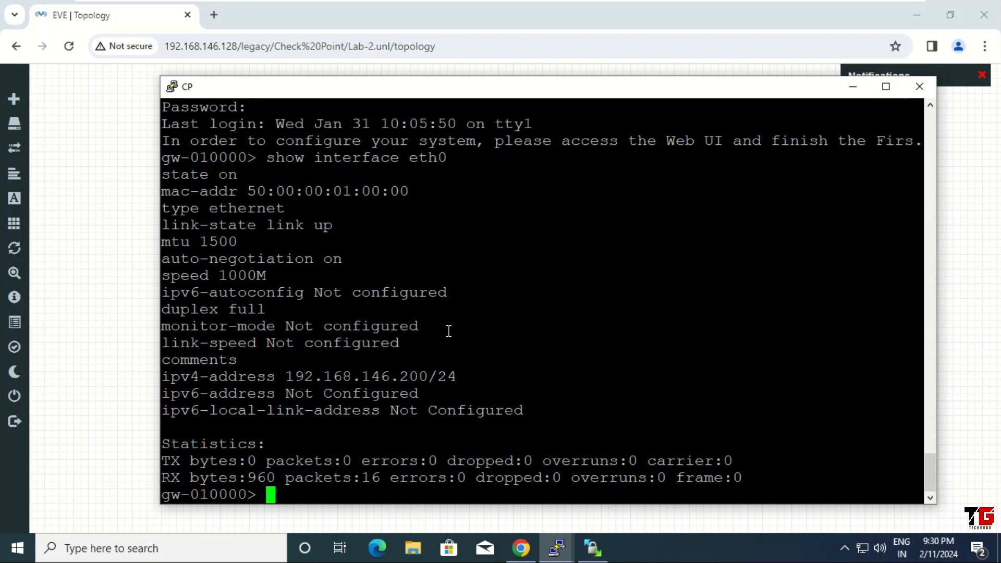
key(ctrl+l)
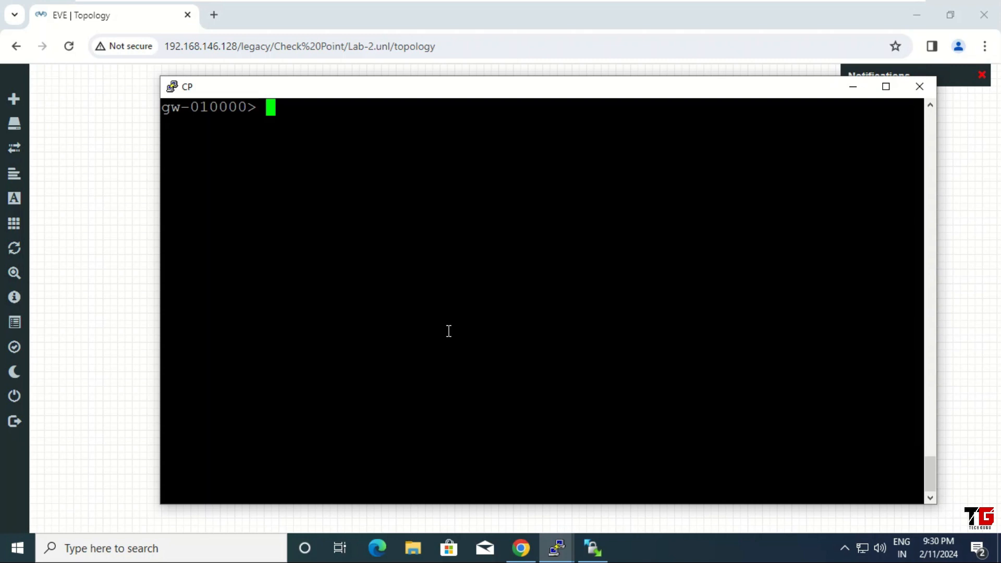
Set eth0 to 192.168.146.210/24, save config, verify with 'show interface eth0', and clear the screen.
text(set interface e)
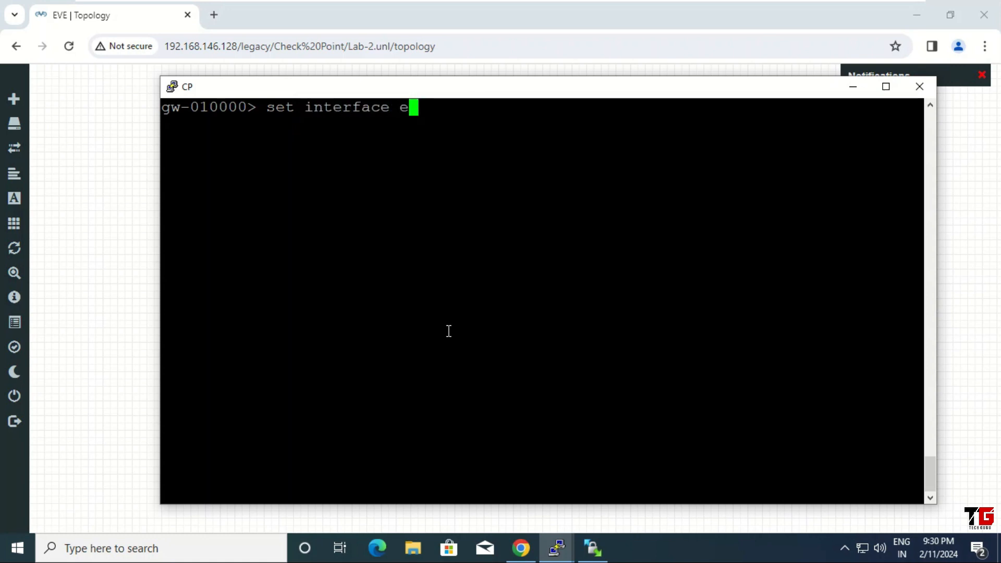
text(th0 ipv4-)
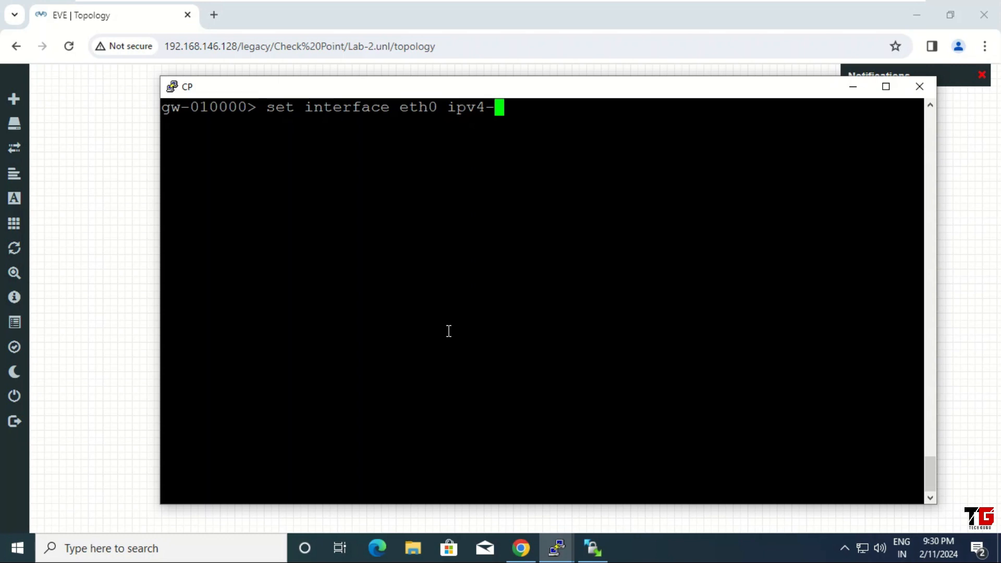
text(address)
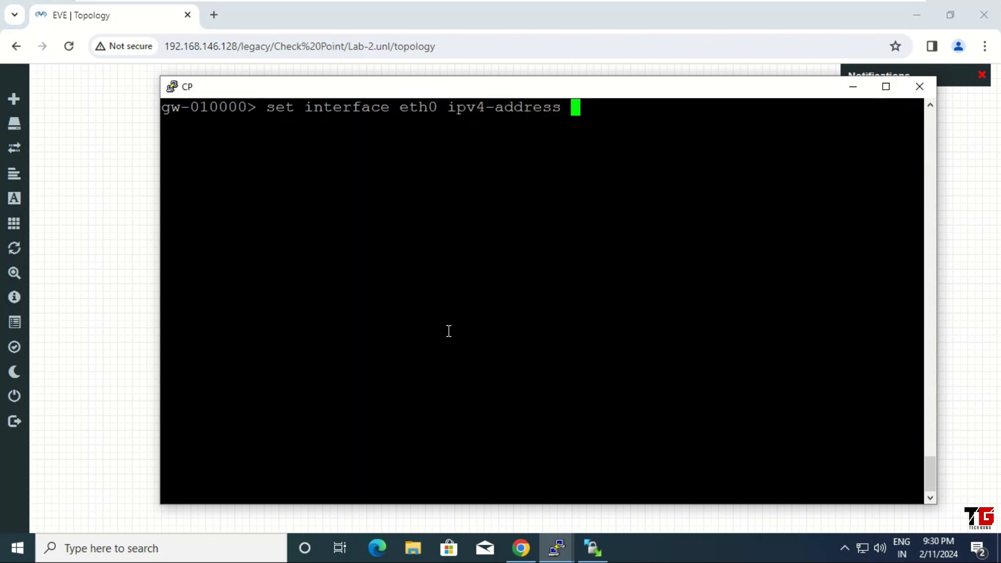
text( 192.168.146.210)
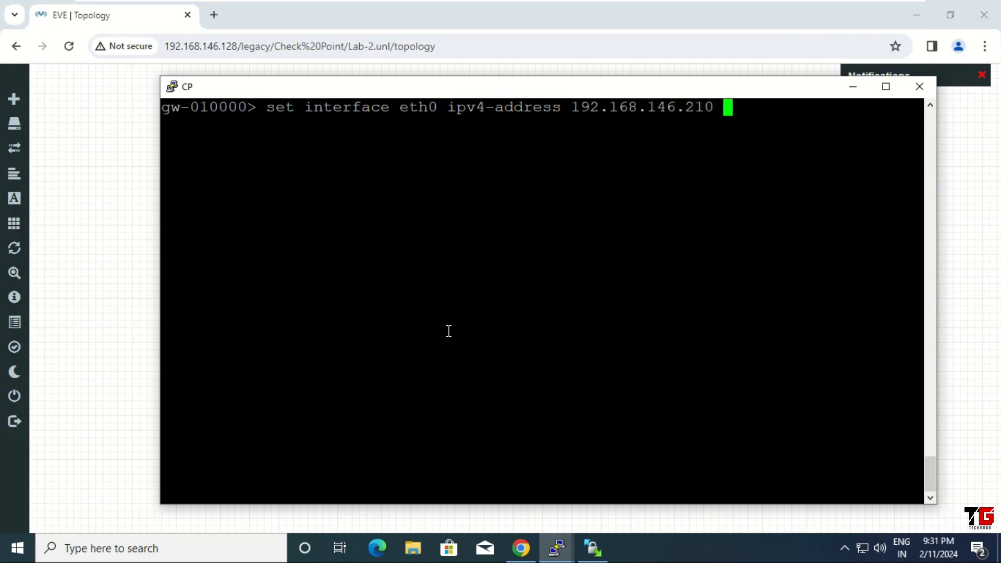
text( mask)
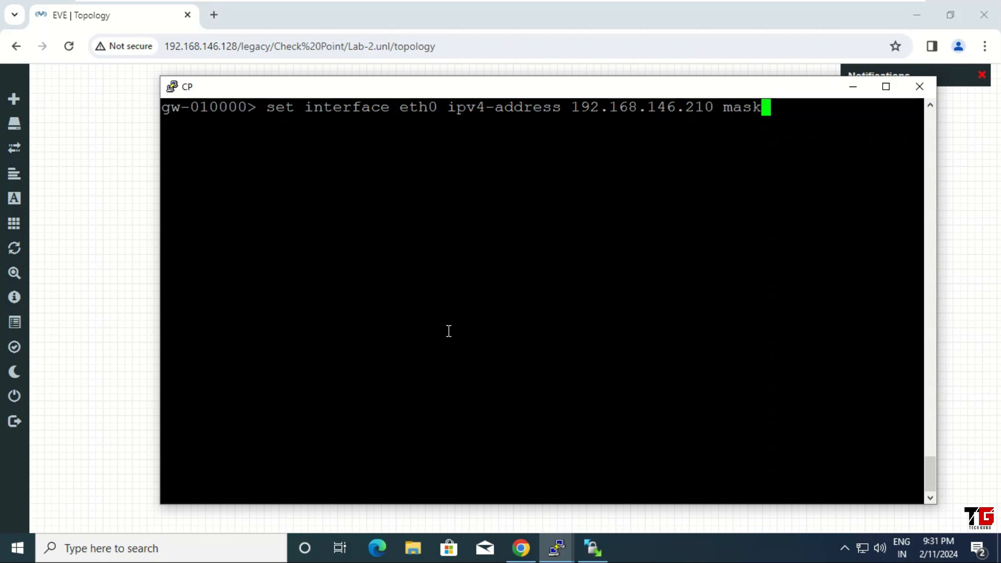
text(-length)
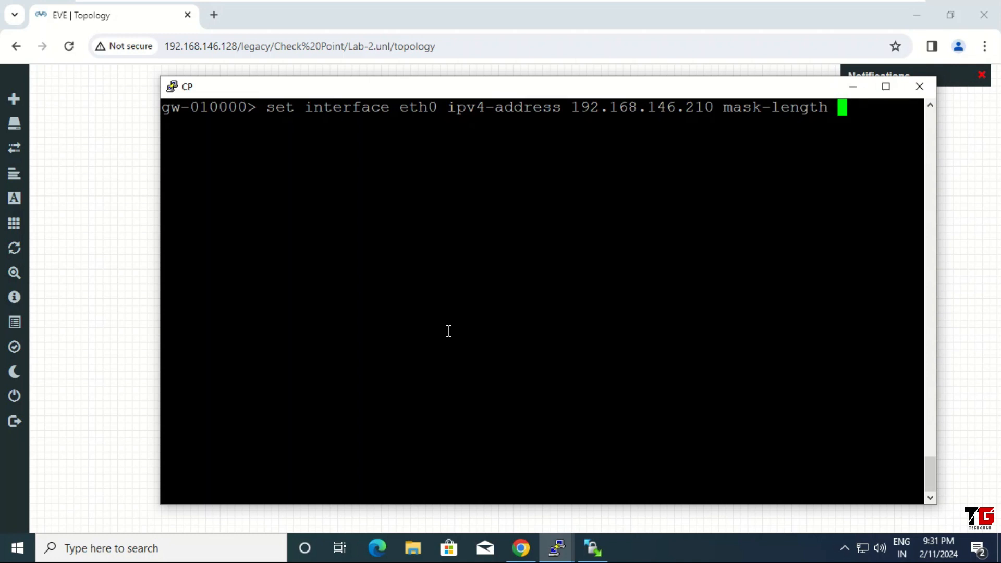
text( 24)
key(Return)
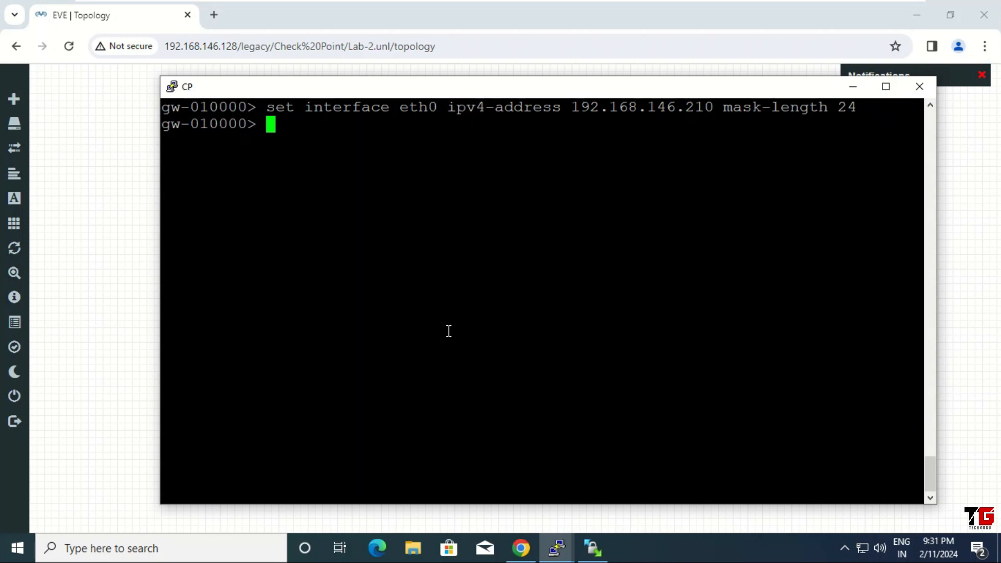
text(save)
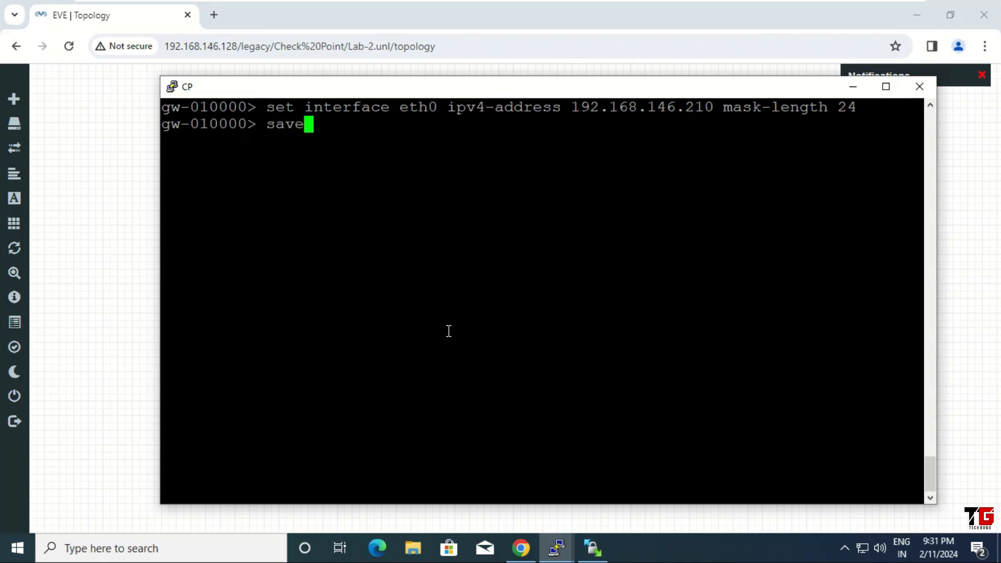
text( config)
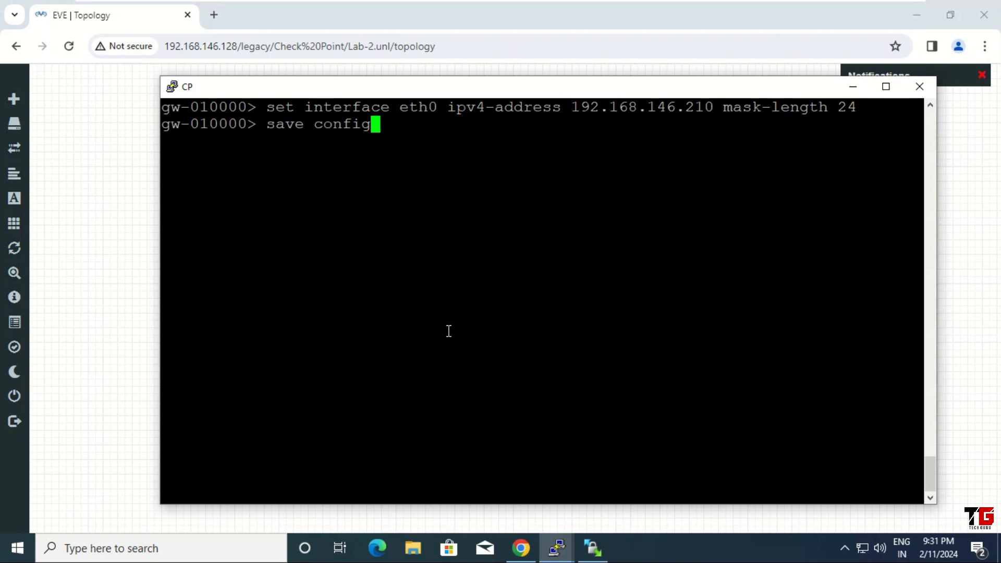
key(Return)
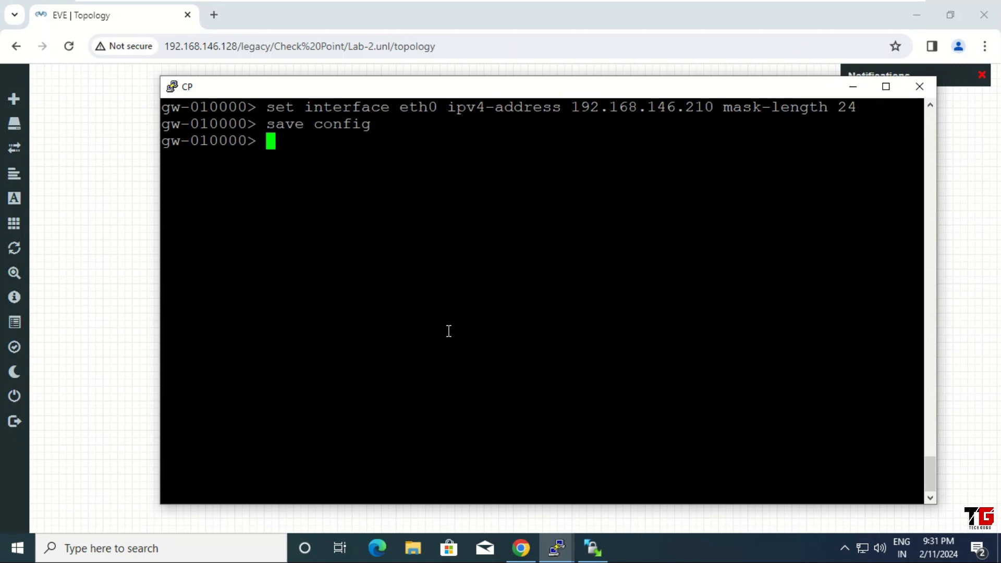
text(show i)
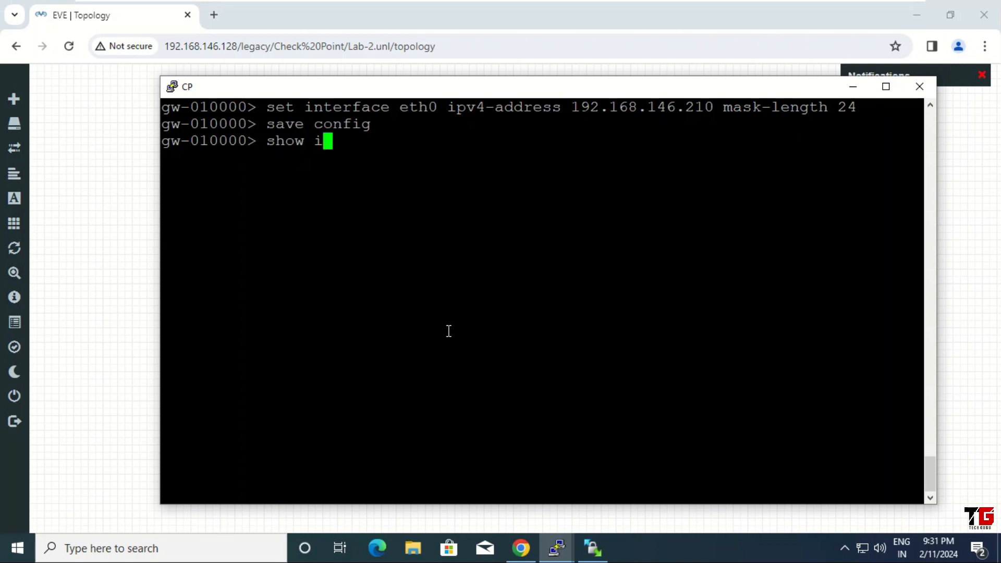
text(nterfac)
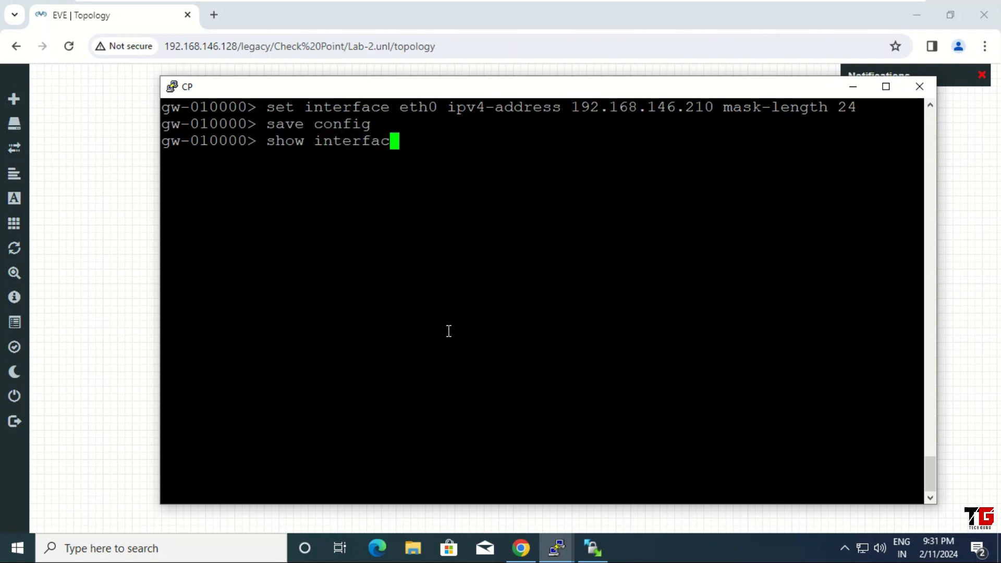
text(e eth0)
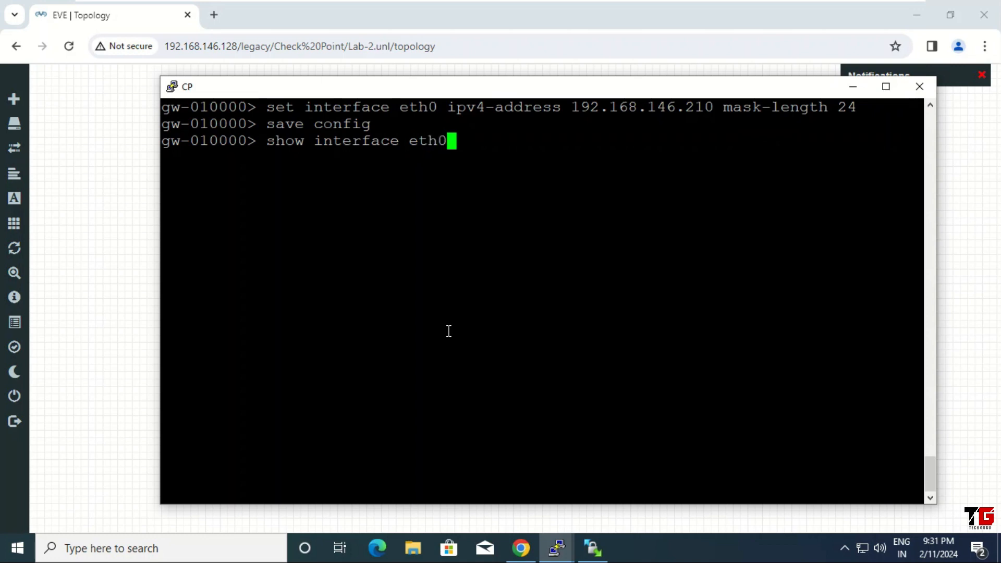
key(Return)
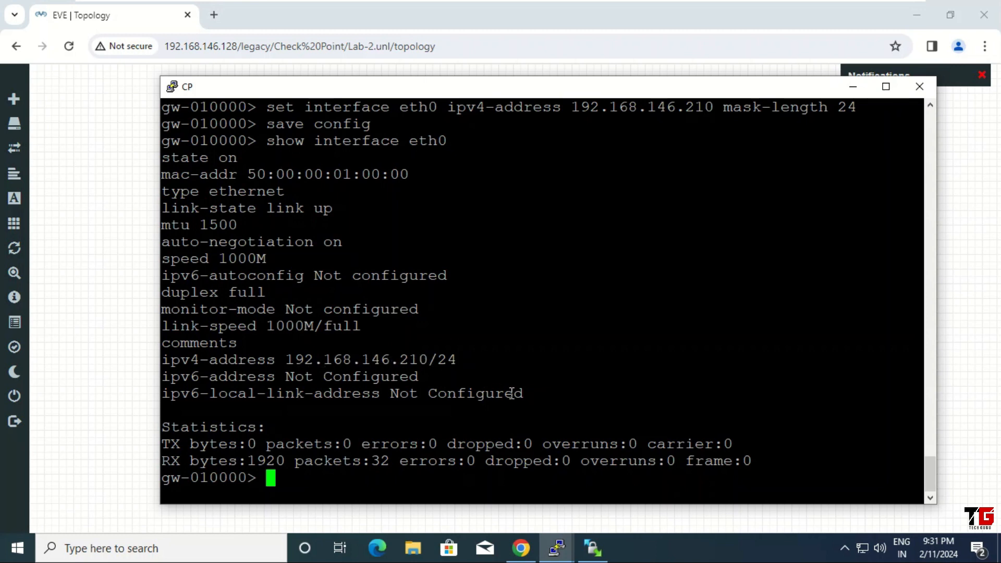
key(ctrl+l)
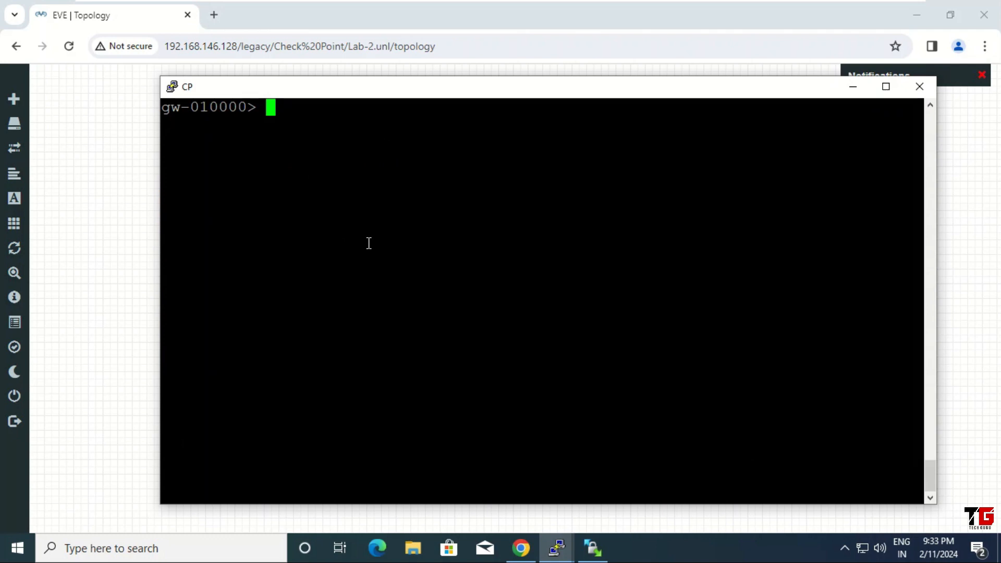
Set the hostname to cpnew and save the configuration.
text(set host)
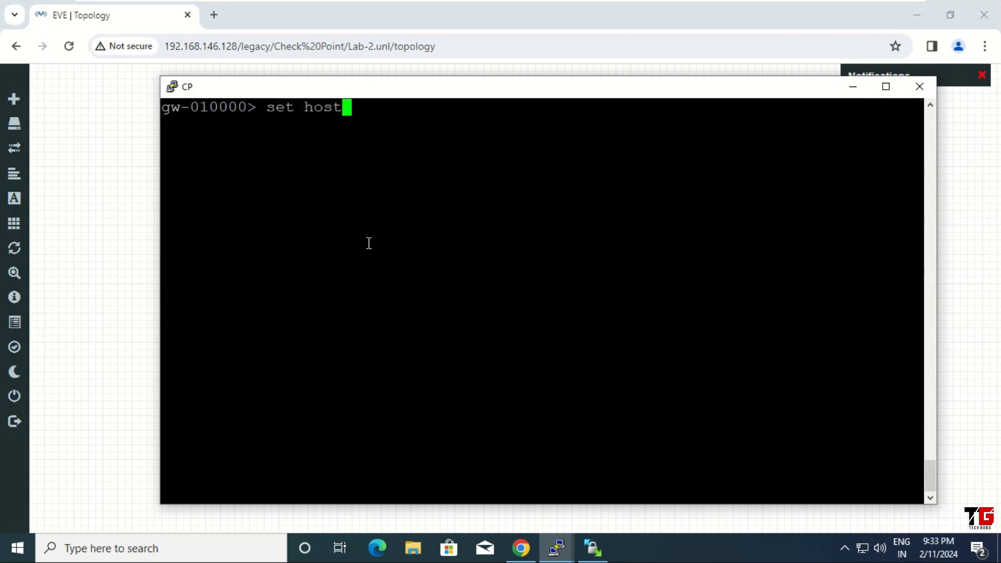
text(name)
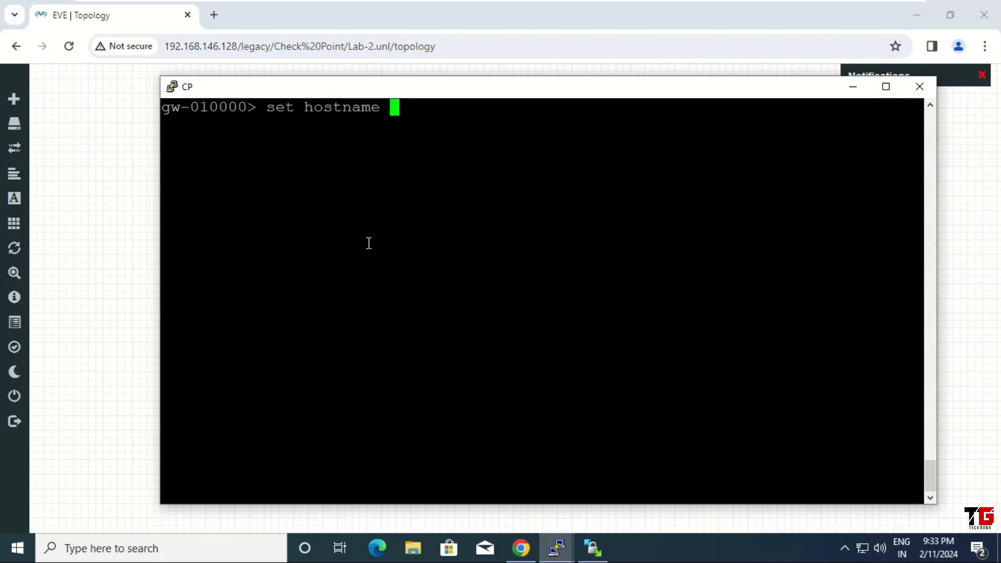
text( cpnew)
key(Return)
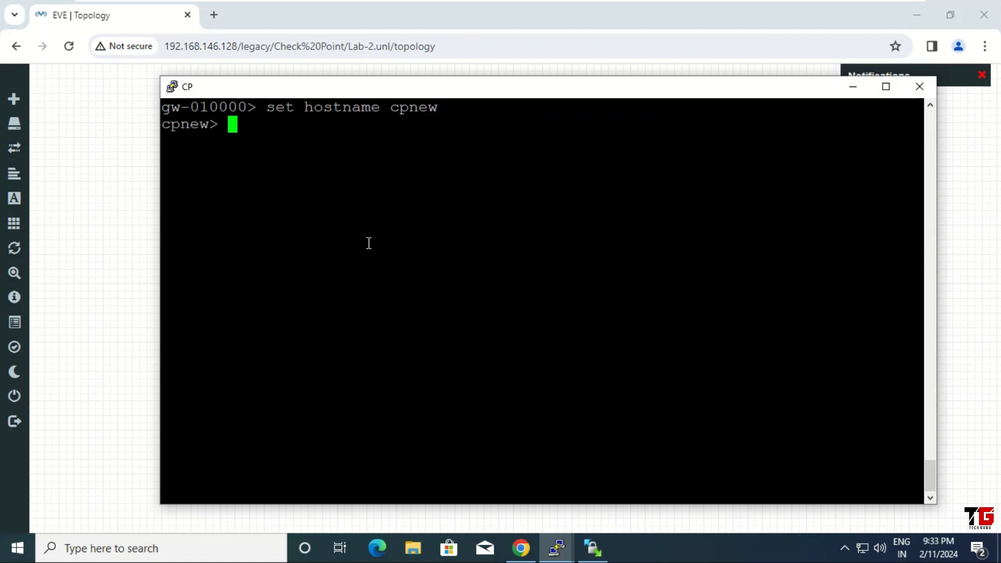
text(save config)
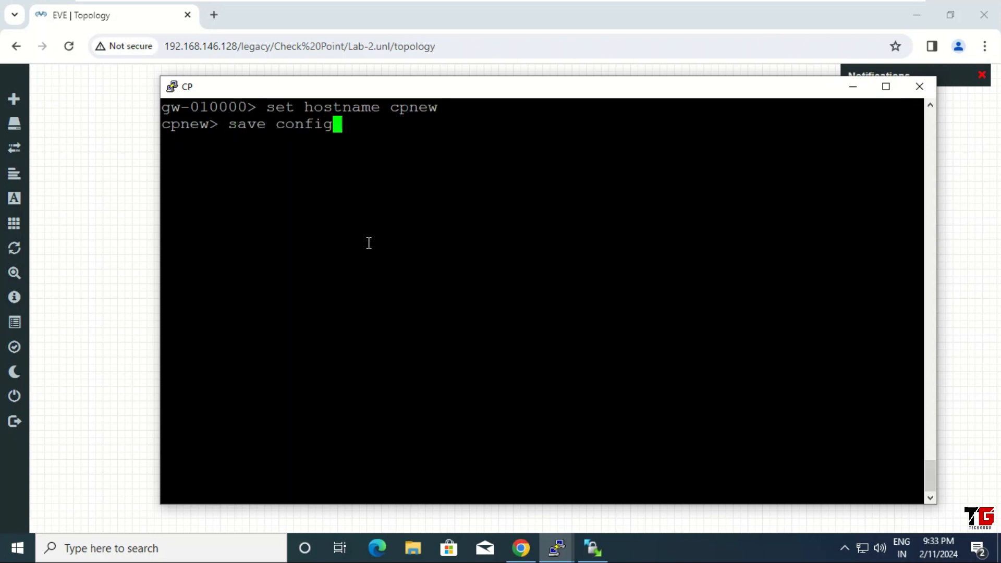
key(Return)
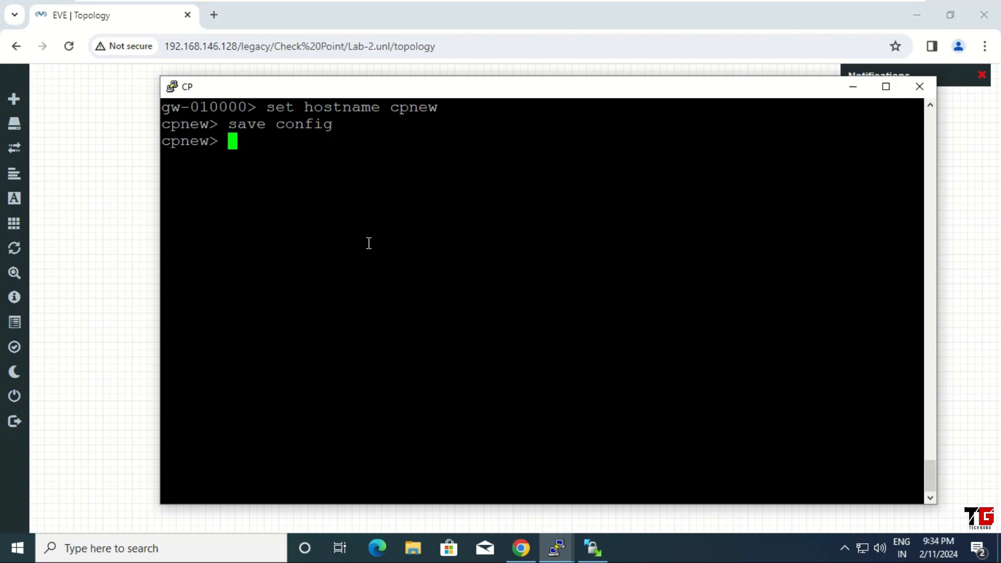
Run 'show date' and 'show time' to display the gateway's date and time.
text(show date)
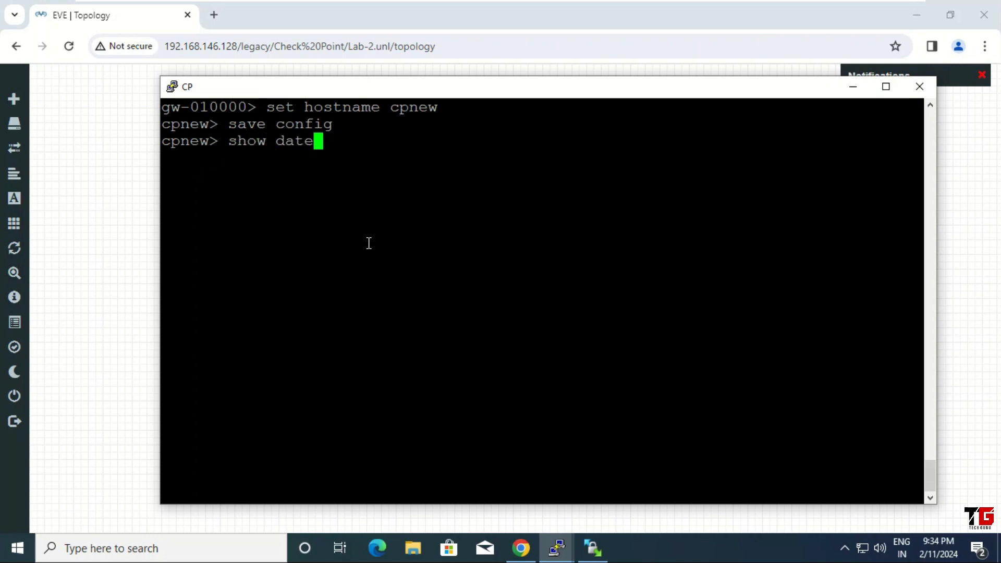
key(Return)
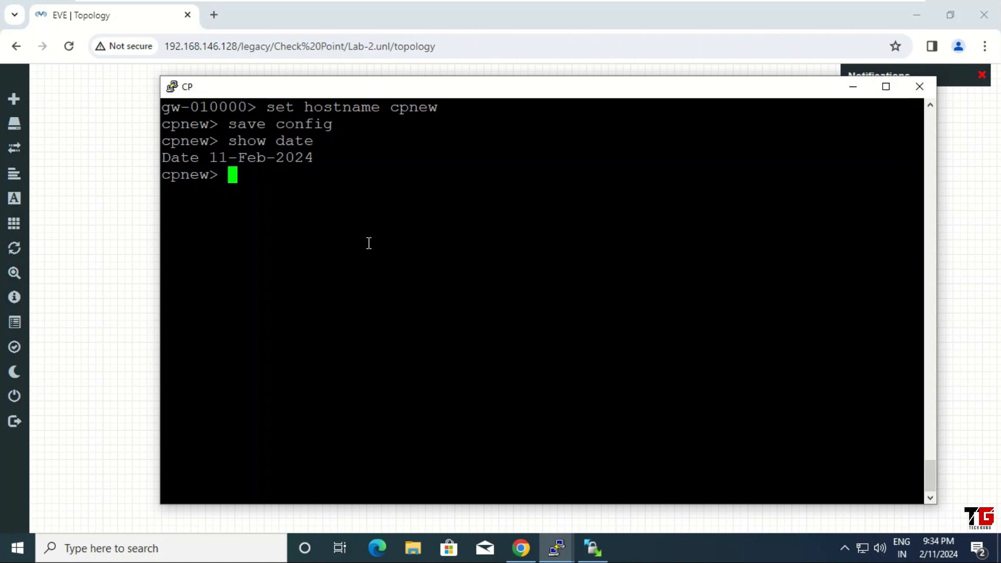
key(Return)
key(Return)
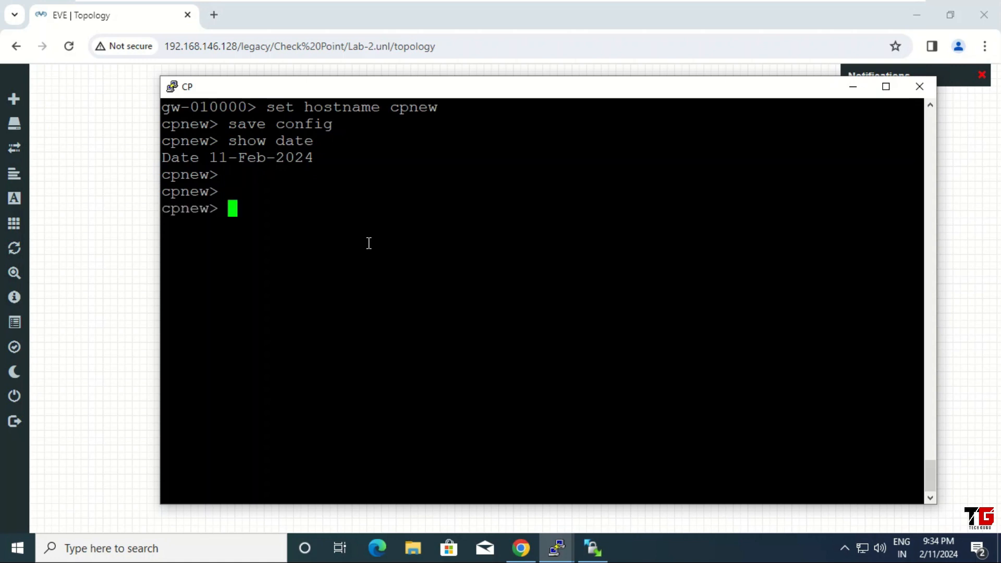
text(show time)
key(Return)
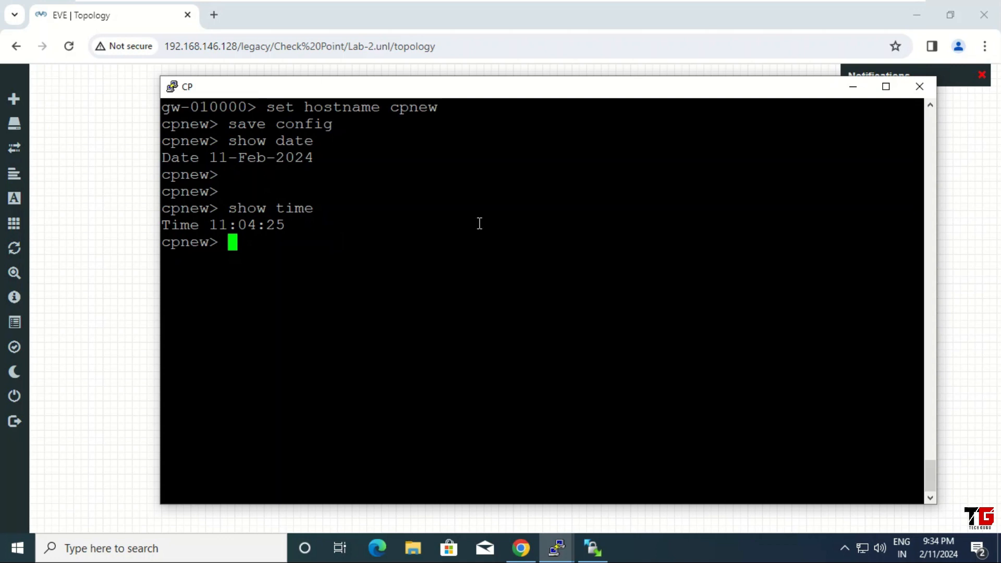
Close CP's console session and stop the CP node.
click(924, 85)
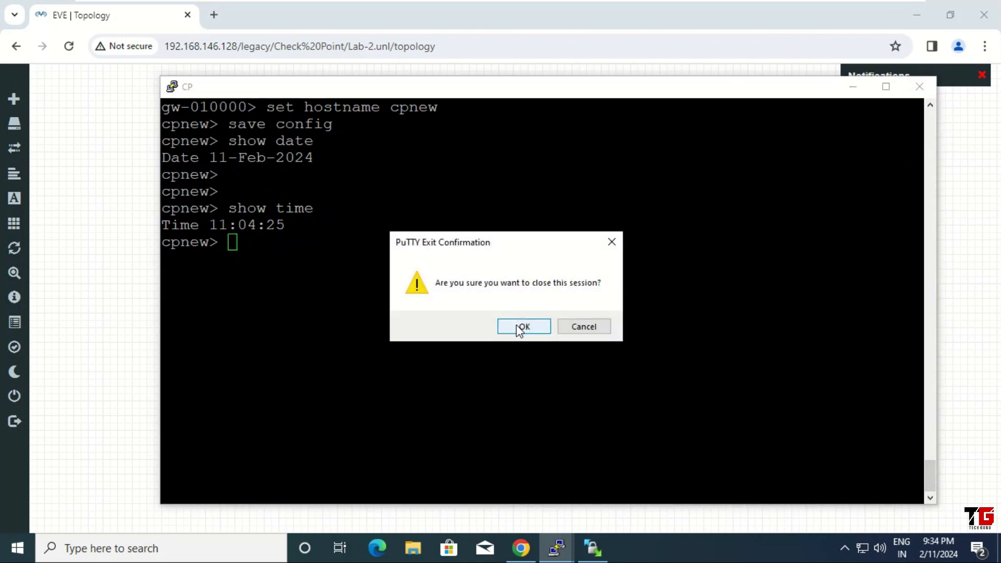
click(518, 328)
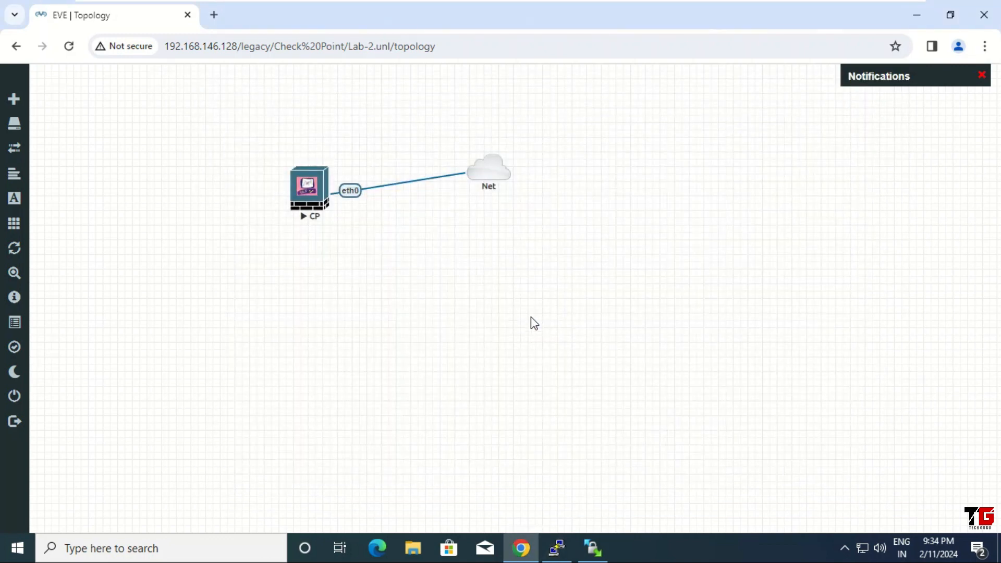
right_click(308, 184)
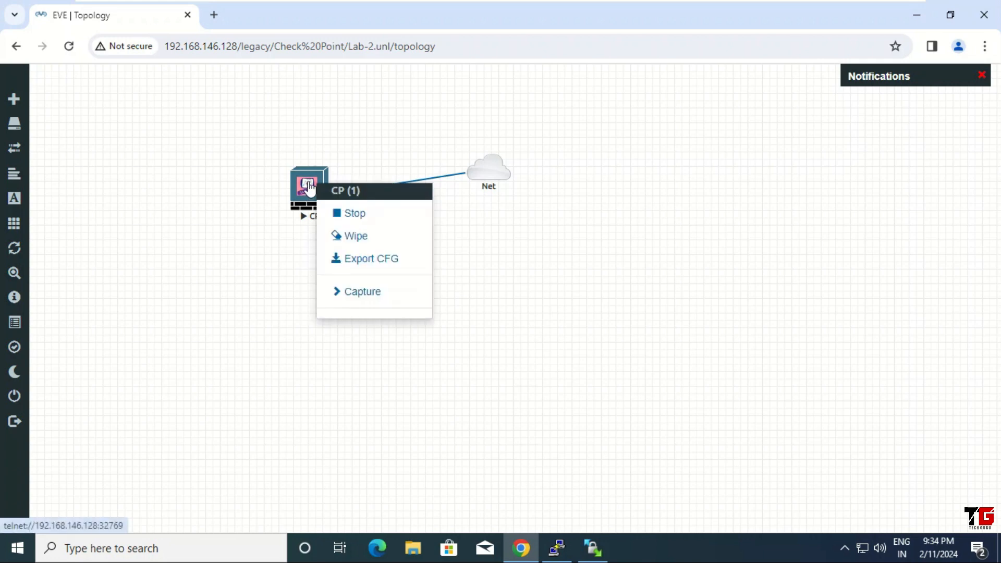
click(357, 216)
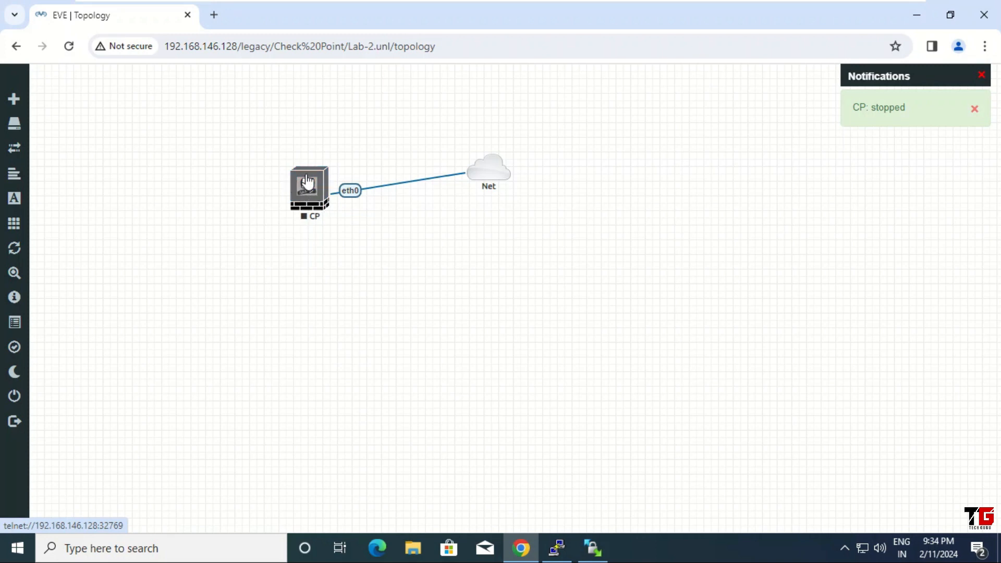
Close Lab-2, return to the root folder, and sign out of EVE-NG.
mouse_move(49, 103)
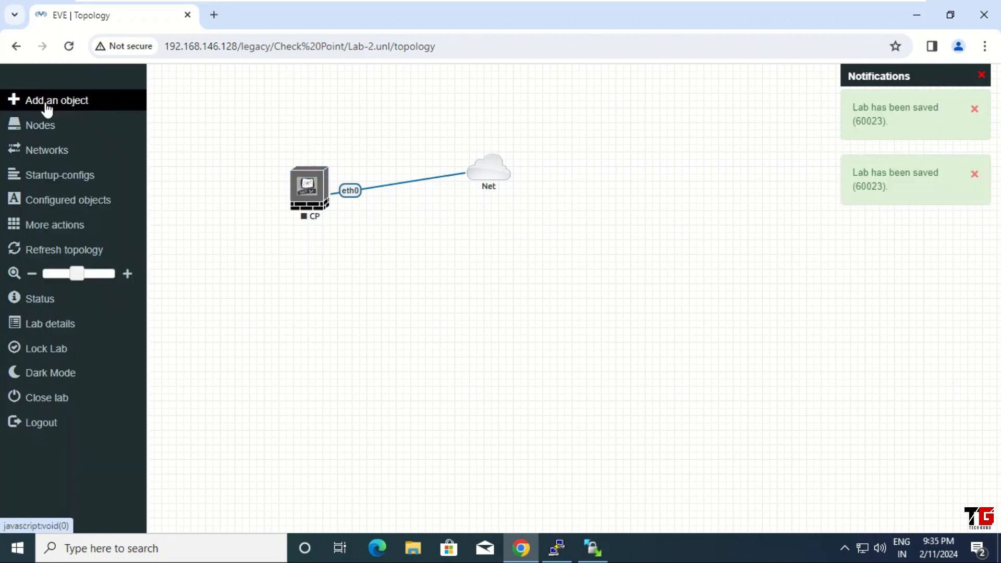
click(71, 397)
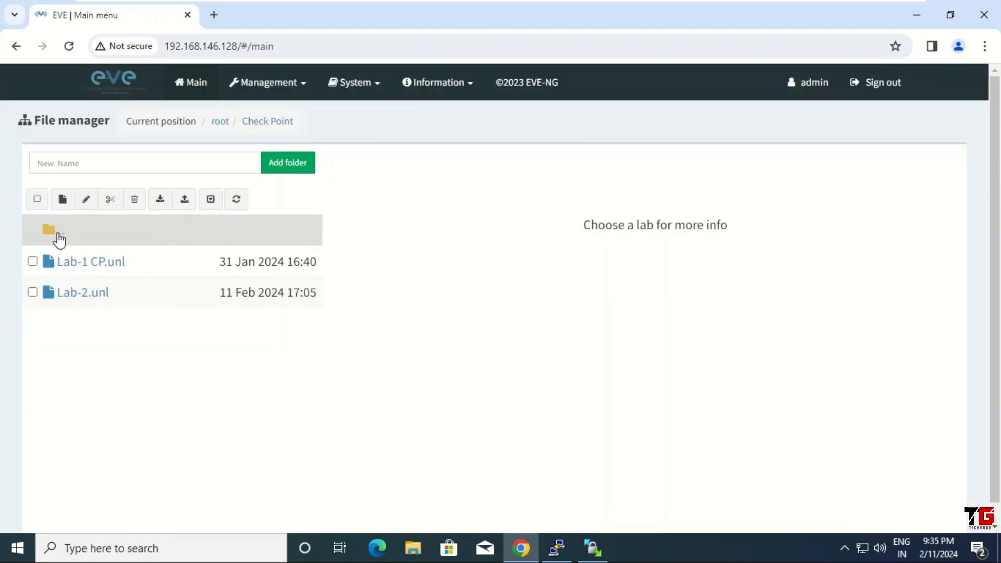
click(63, 237)
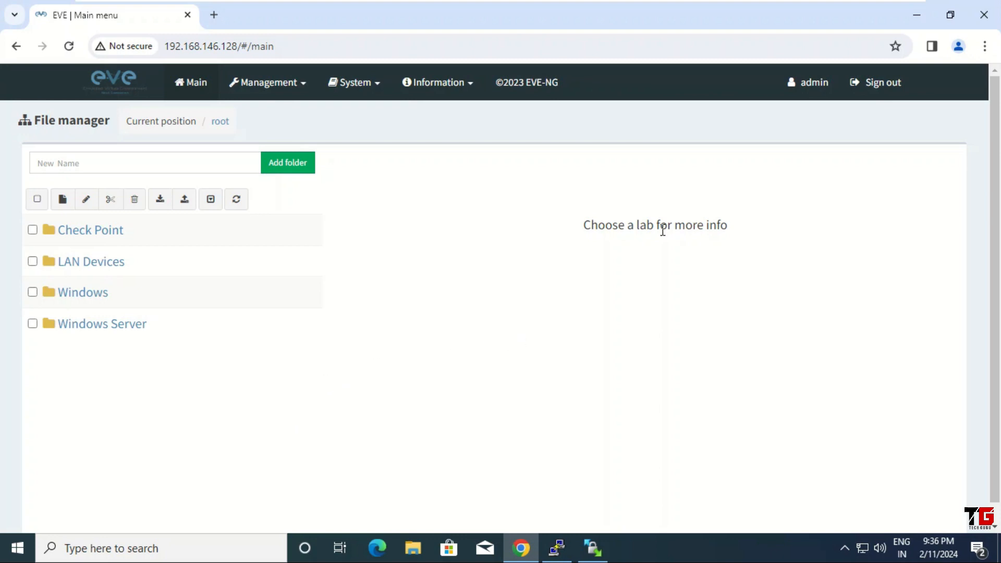
click(879, 89)
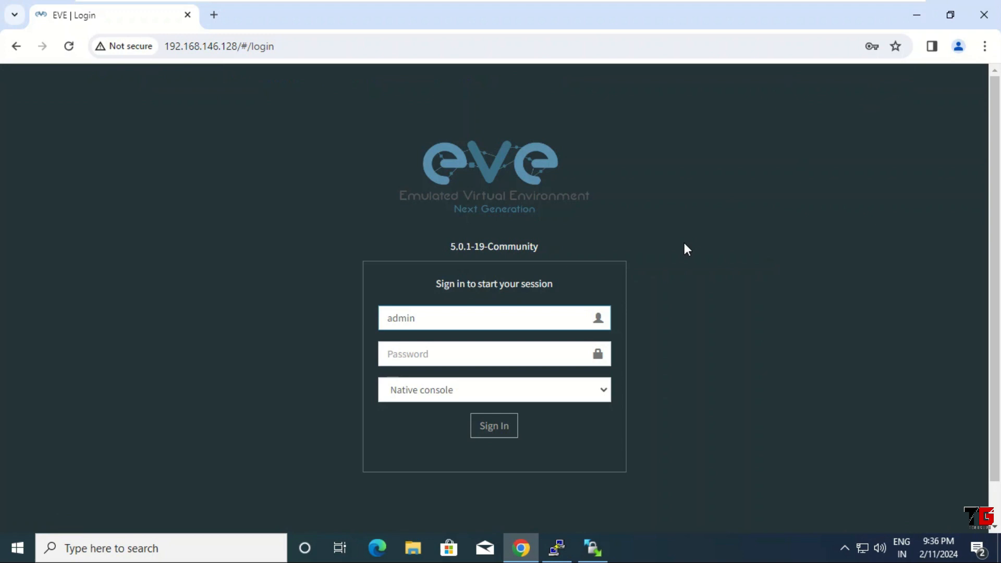
Close Chrome, the PuTTY terminal and WinSCP, confirming each closing prompt.
click(990, 18)
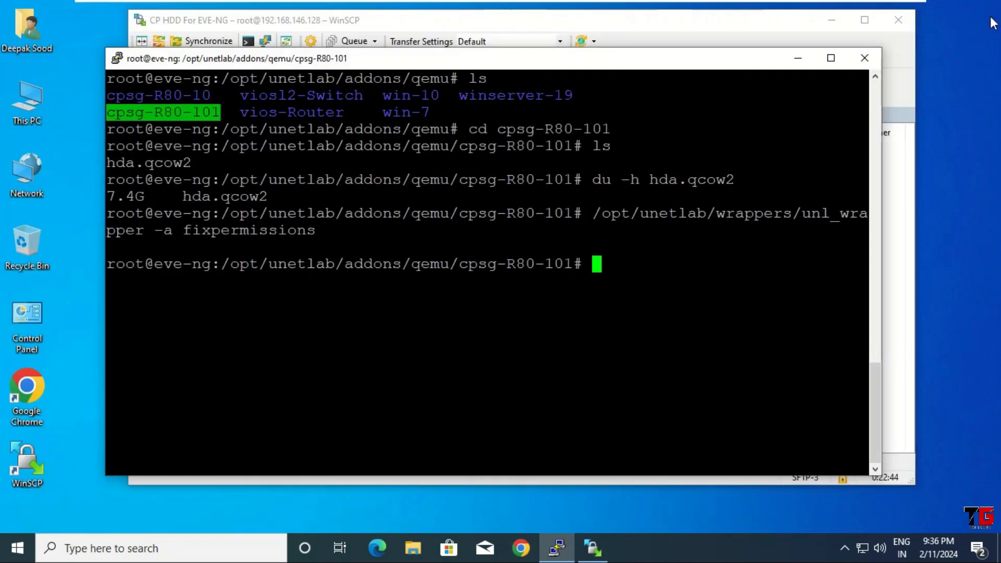
click(864, 58)
click(523, 327)
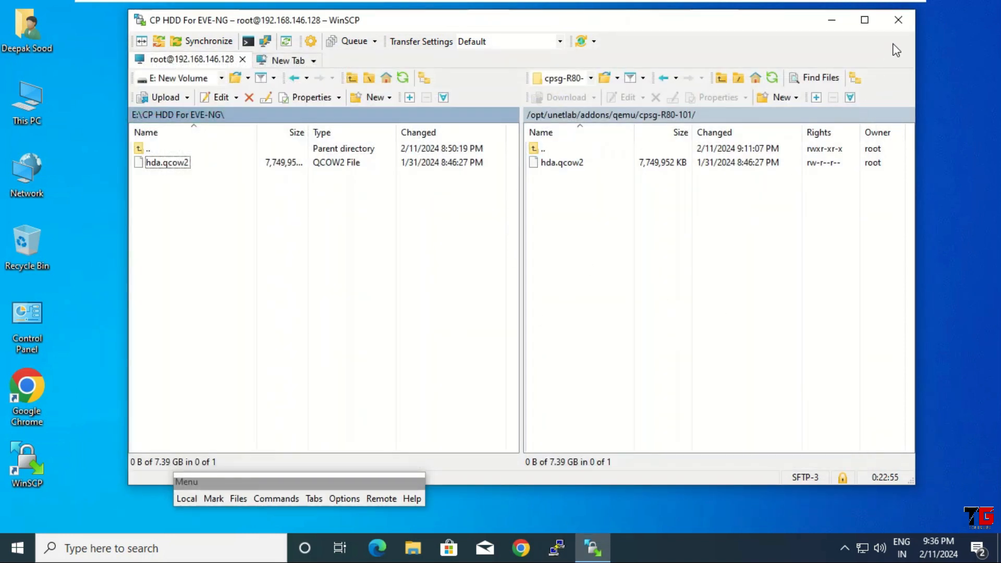
click(898, 20)
click(496, 295)
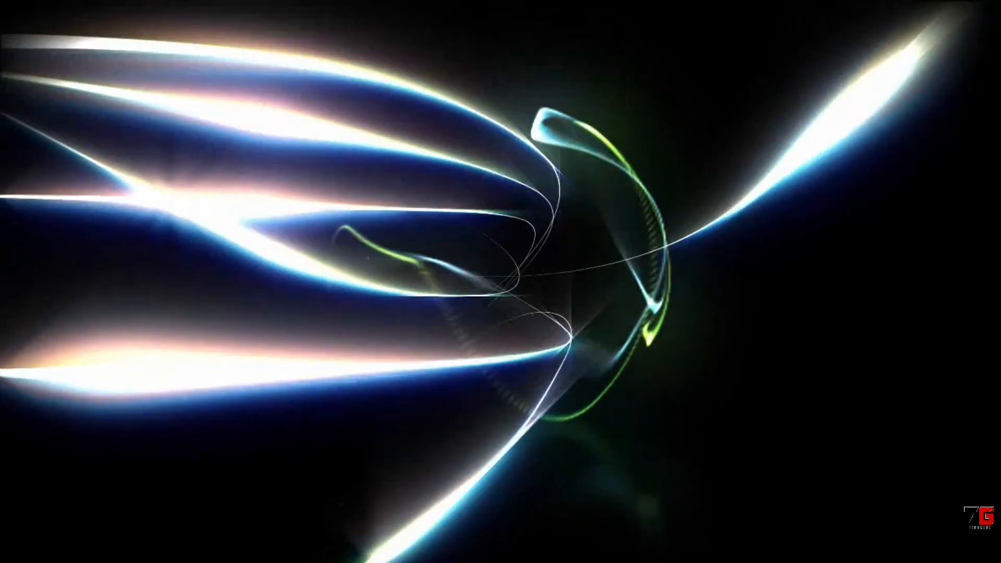